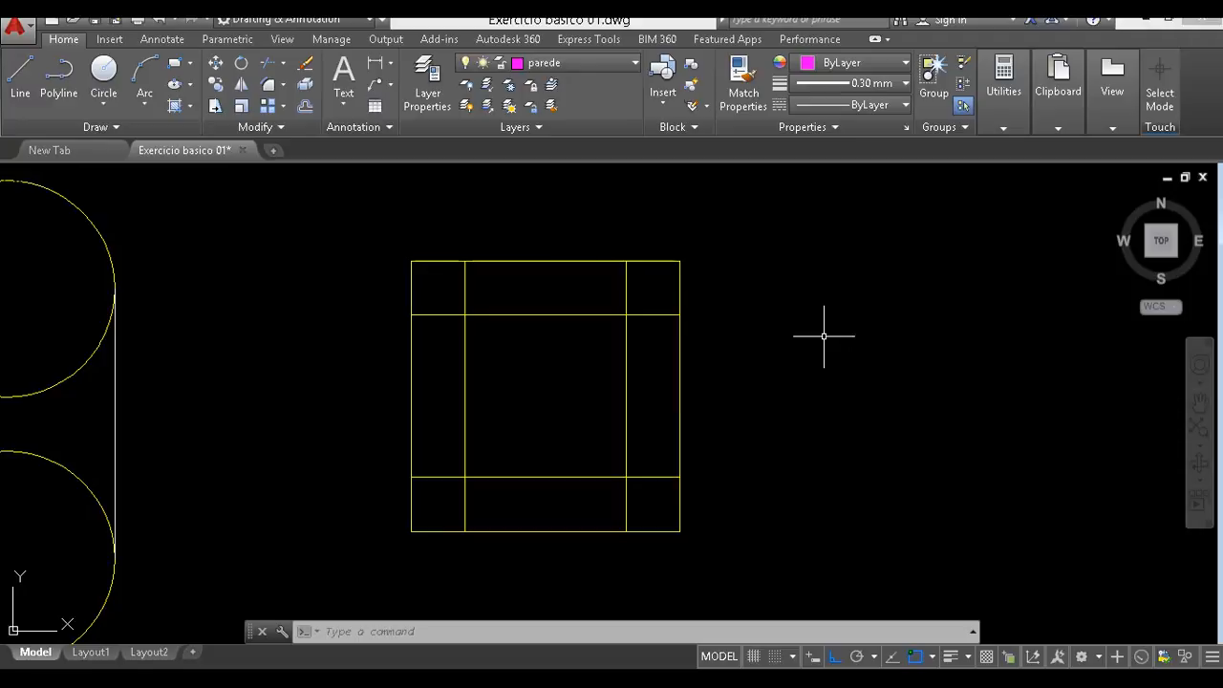
- Examine the furnished floor plan with the two bathrooms in the exercise drawing
middle_click_drag(739, 404, 672, 128)
scroll(631, 287, "down", 4)
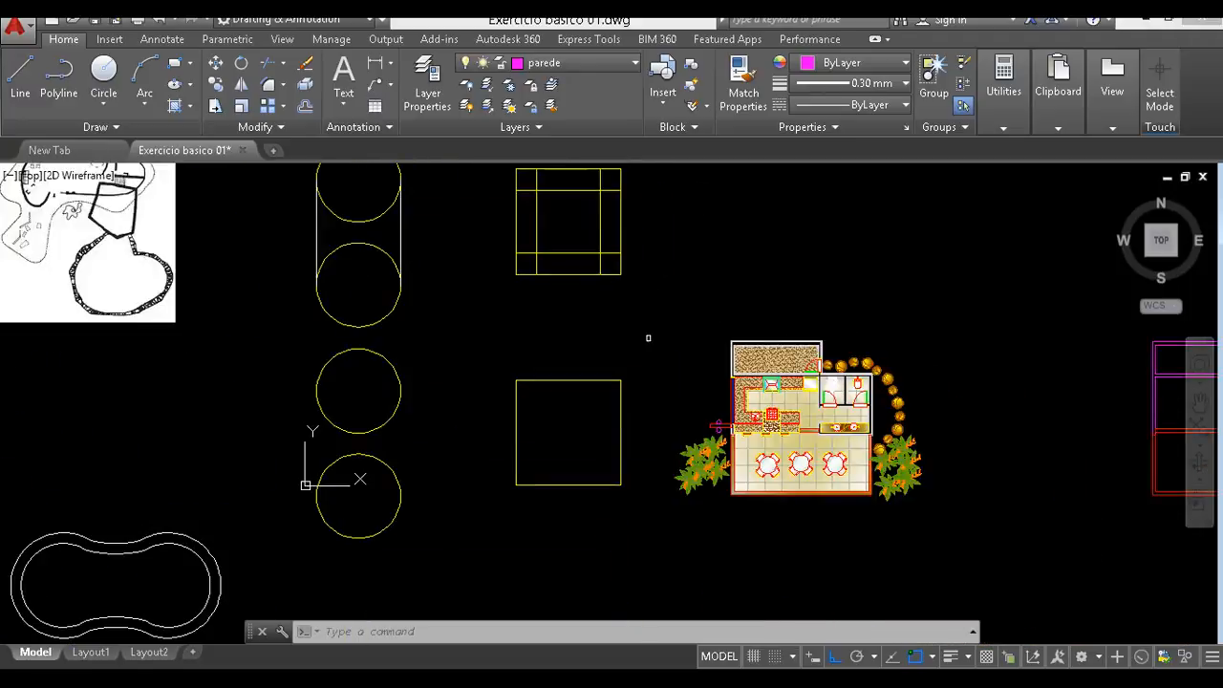
scroll(779, 478, "up", 2)
scroll(863, 443, "up", 4)
middle_click_drag(894, 391, 753, 520)
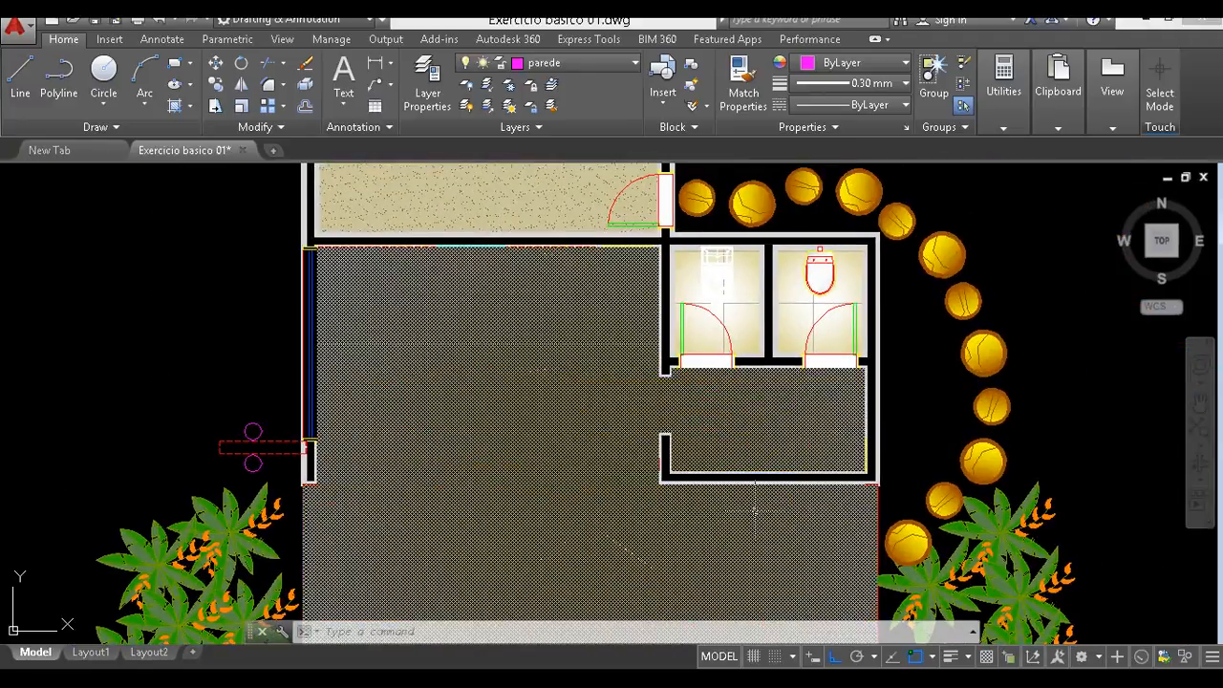
- Switch to File Explorer and open the Rogers folder inside Documents
left_click(344, 679)
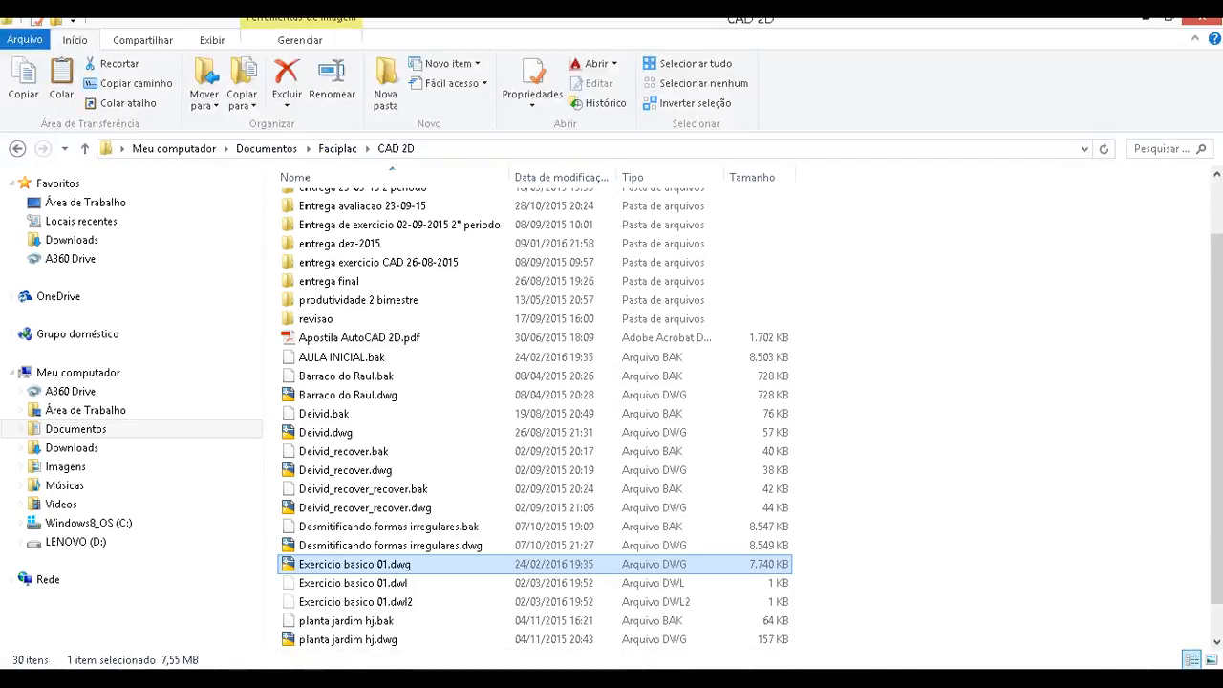
scroll(344, 374, "up", 2)
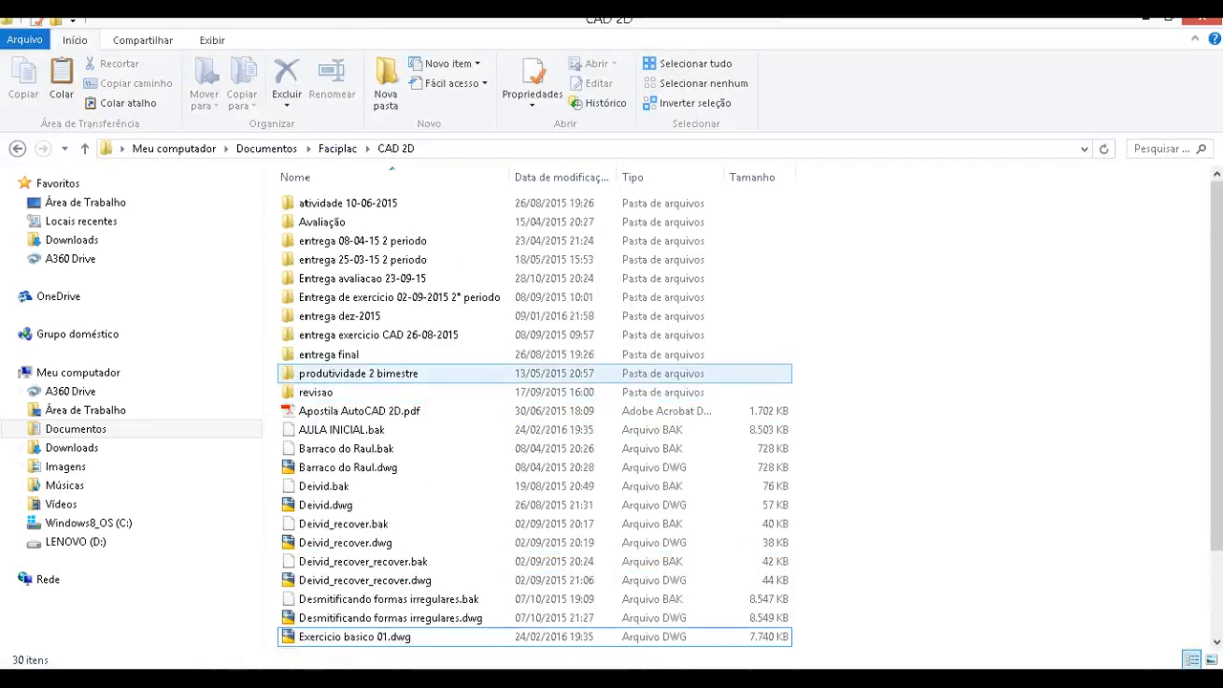
left_click(75, 429)
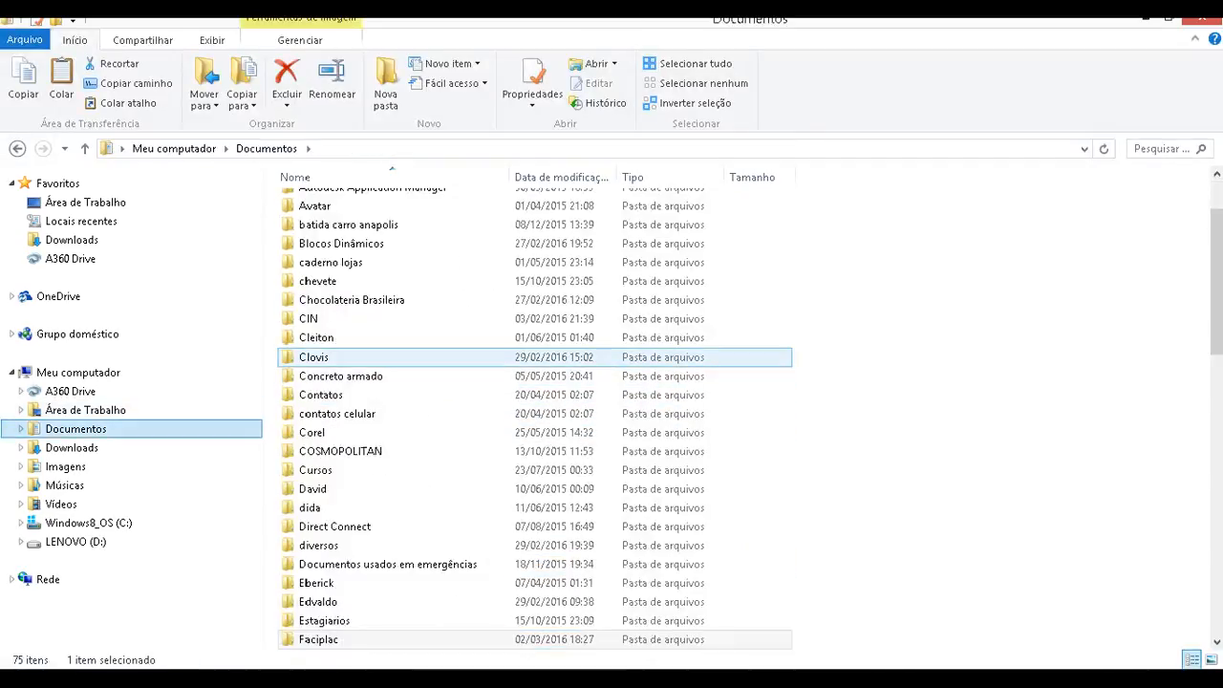
left_click(315, 357)
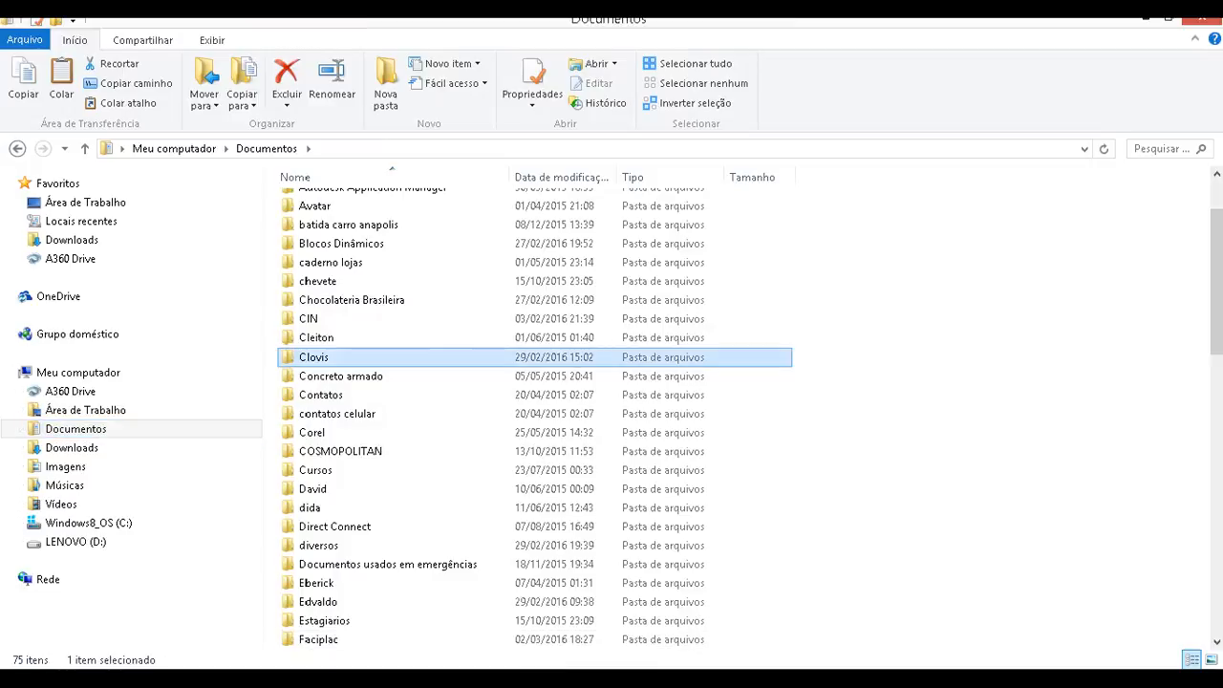
left_click(344, 414)
type("rog")
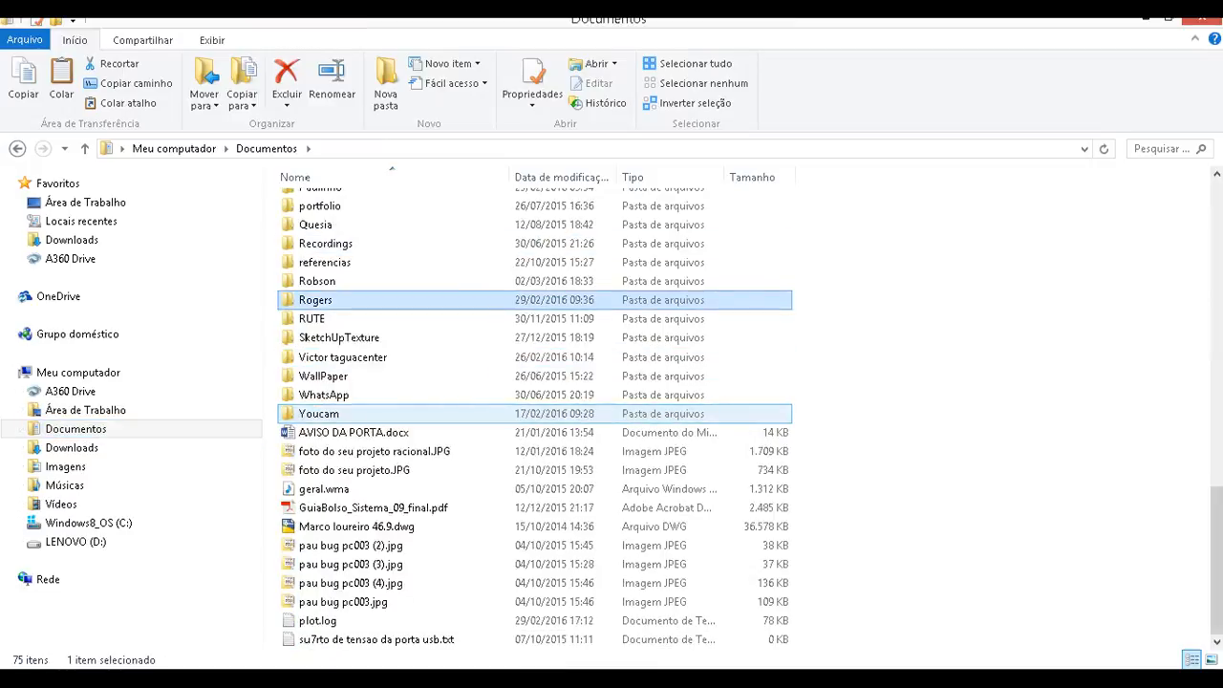
key("Return")
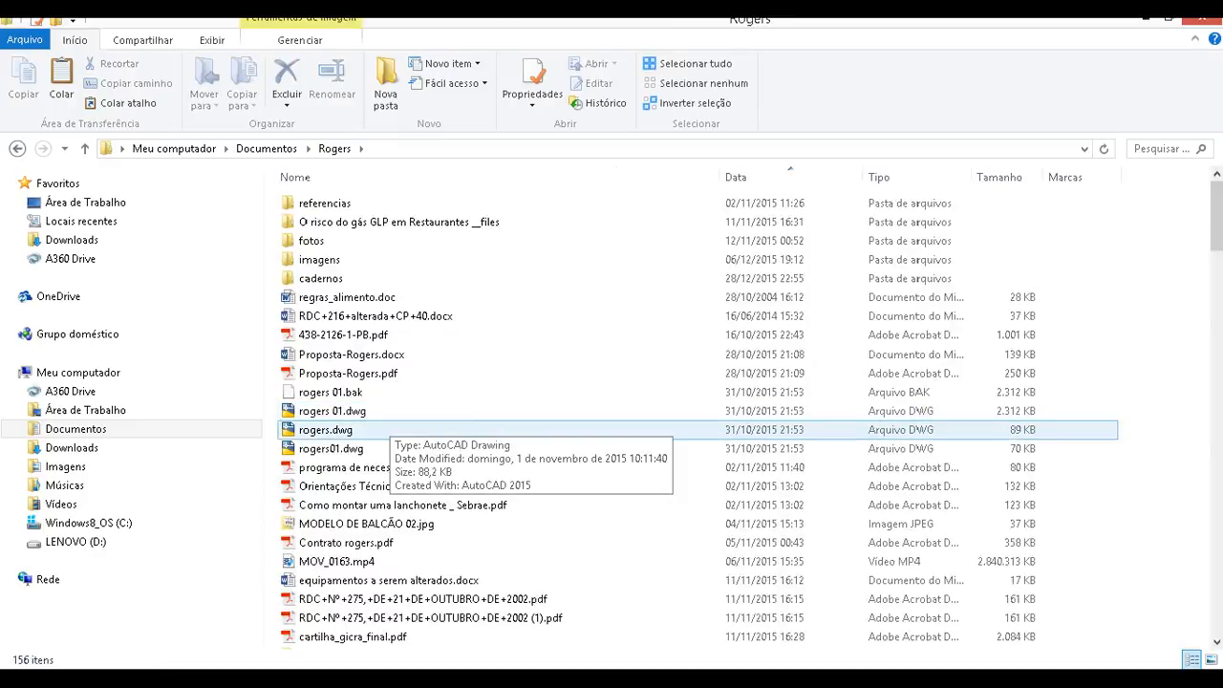
- Open the drawing roger aprovação 3.dwg from the Rogers folder in AutoCAD
scroll(483, 449, "down", 10)
scroll(483, 449, "down", 13)
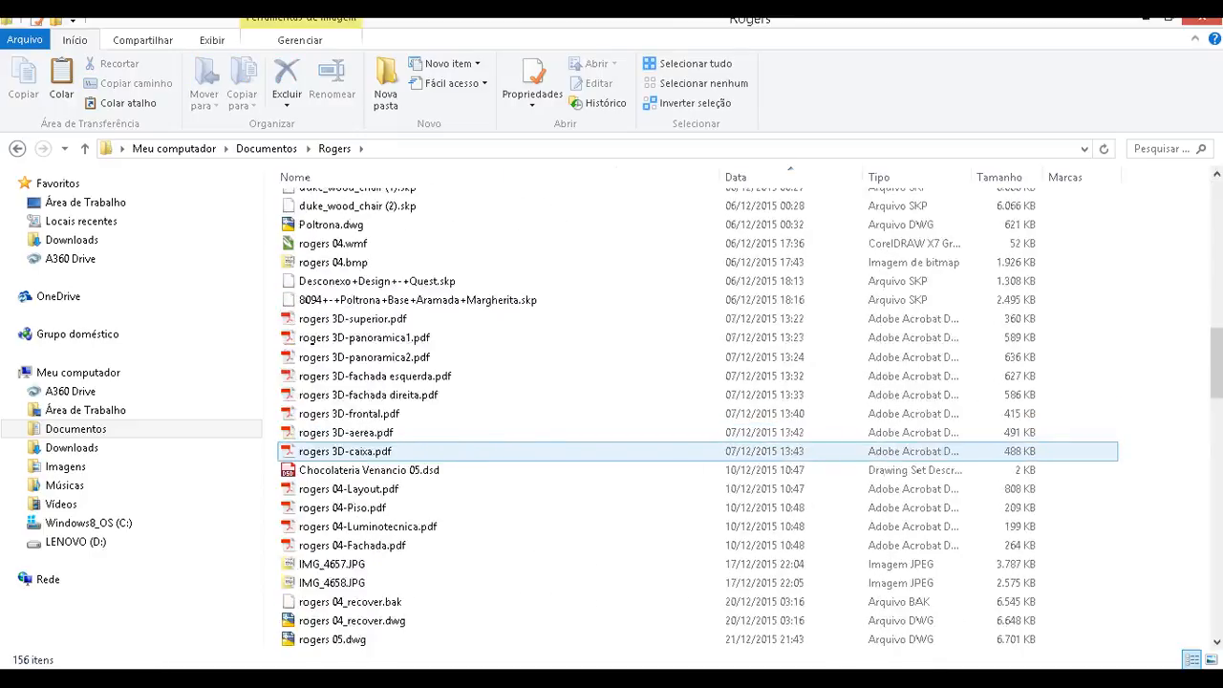
scroll(516, 468, "down", 15)
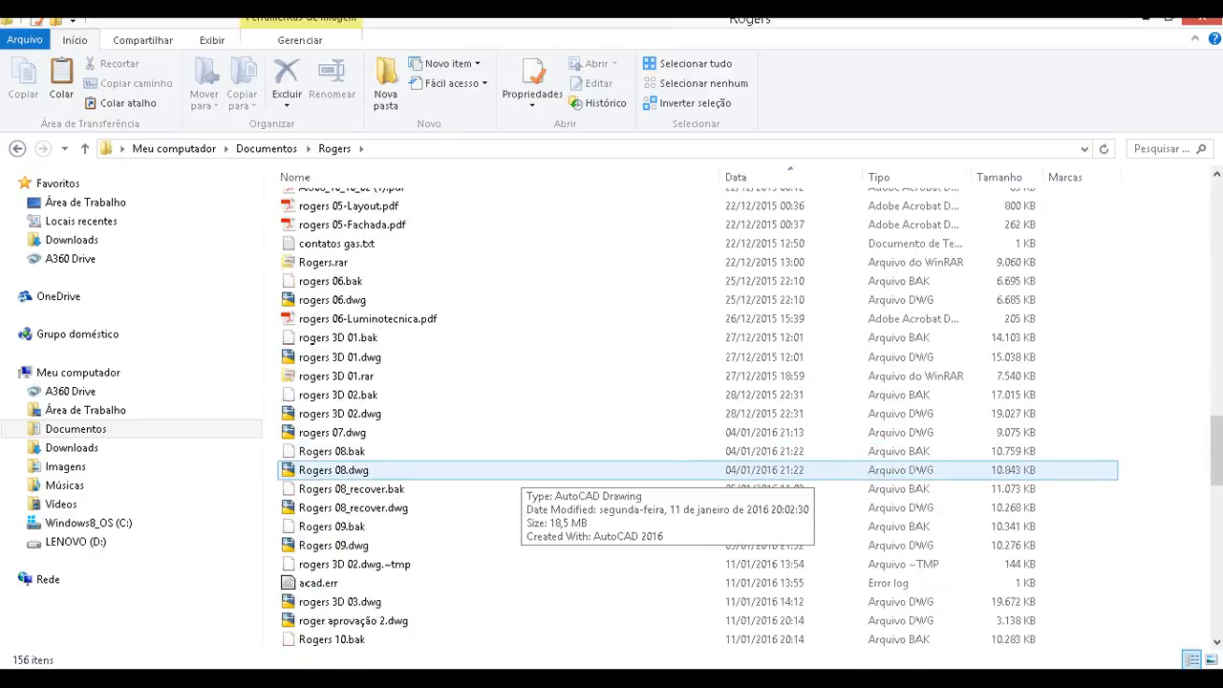
double_click(521, 414)
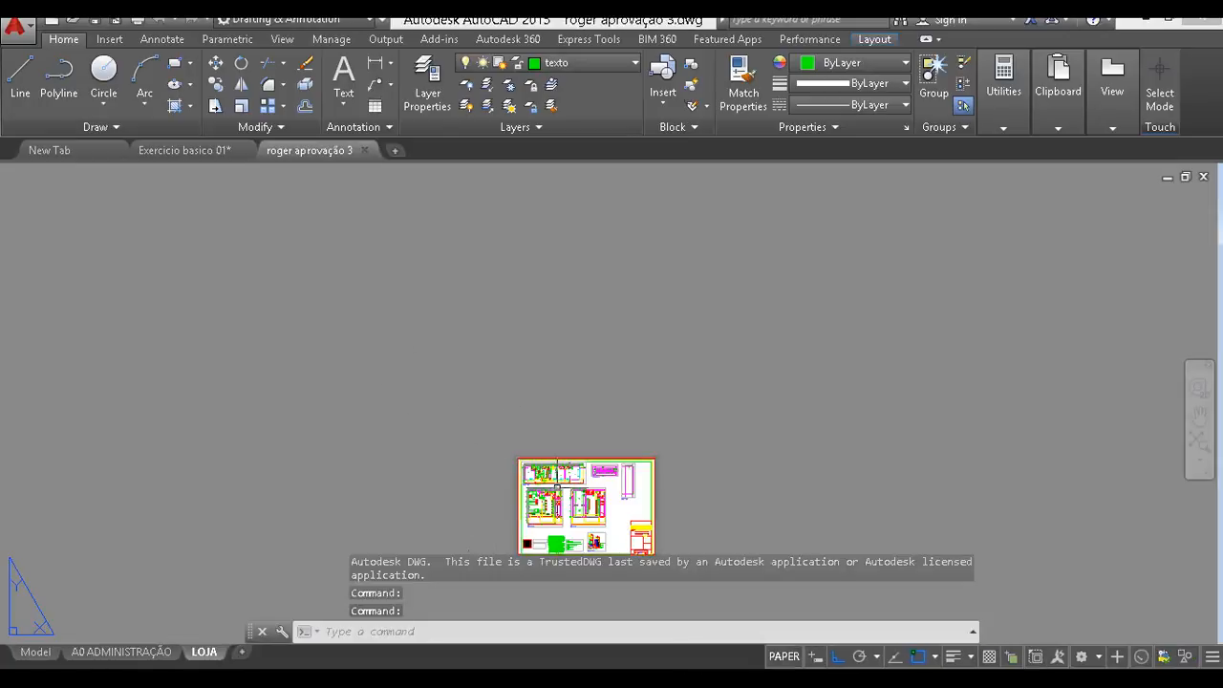
- Examine the floor plans in model space and the first-floor plan on the A0 ADMINISTRAÇÃO layout
scroll(516, 439, "up", 8)
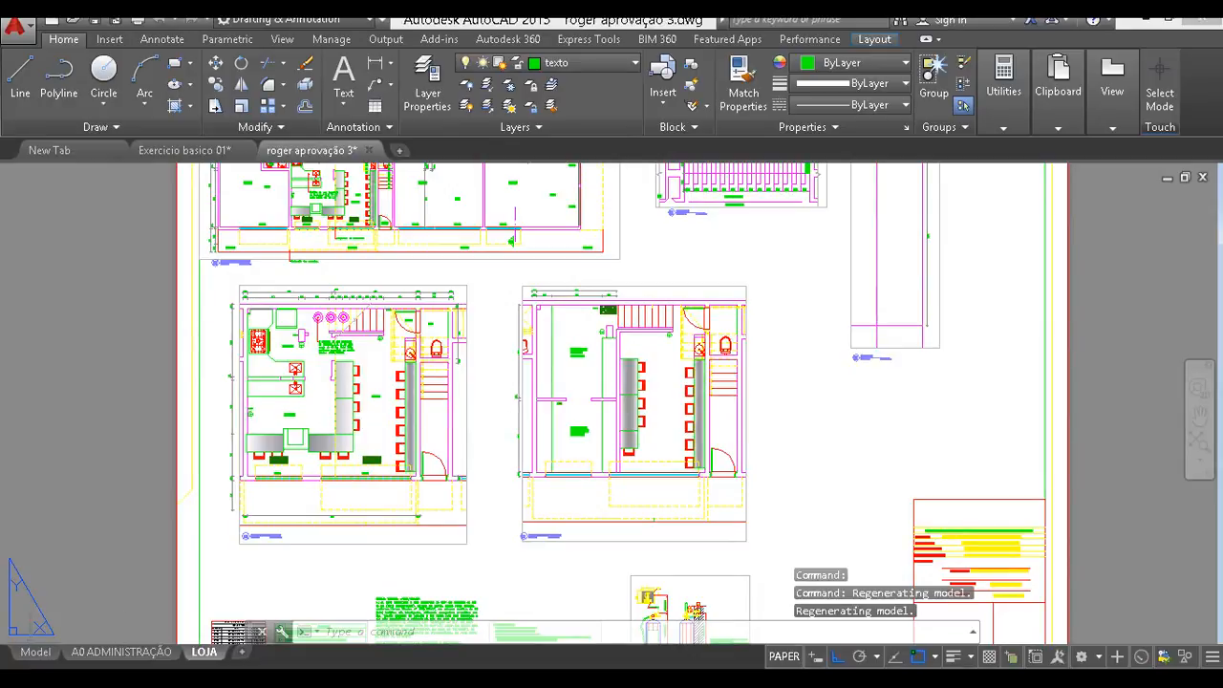
left_click(36, 652)
middle_click_drag(258, 359, 404, 524)
scroll(404, 535, "up", 5)
scroll(405, 538, "down", 6)
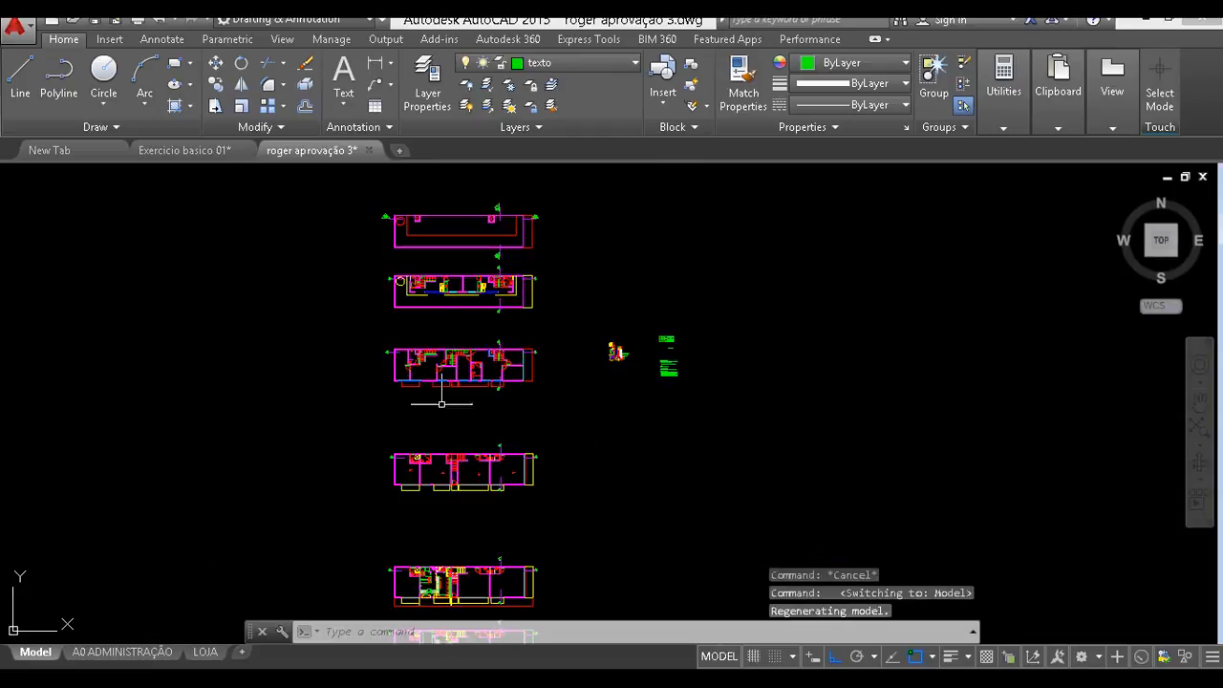
scroll(442, 403, "up", 4)
scroll(554, 316, "down", 8)
scroll(450, 355, "up", 6)
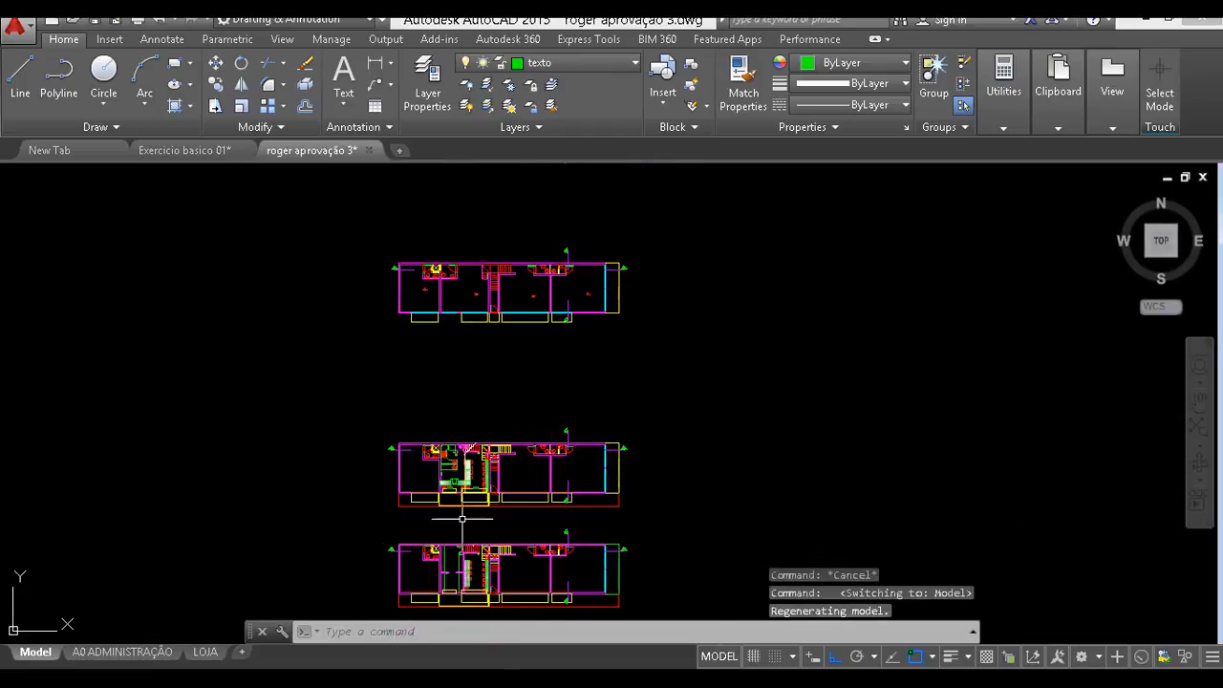
scroll(462, 519, "up", 3)
left_click(123, 652)
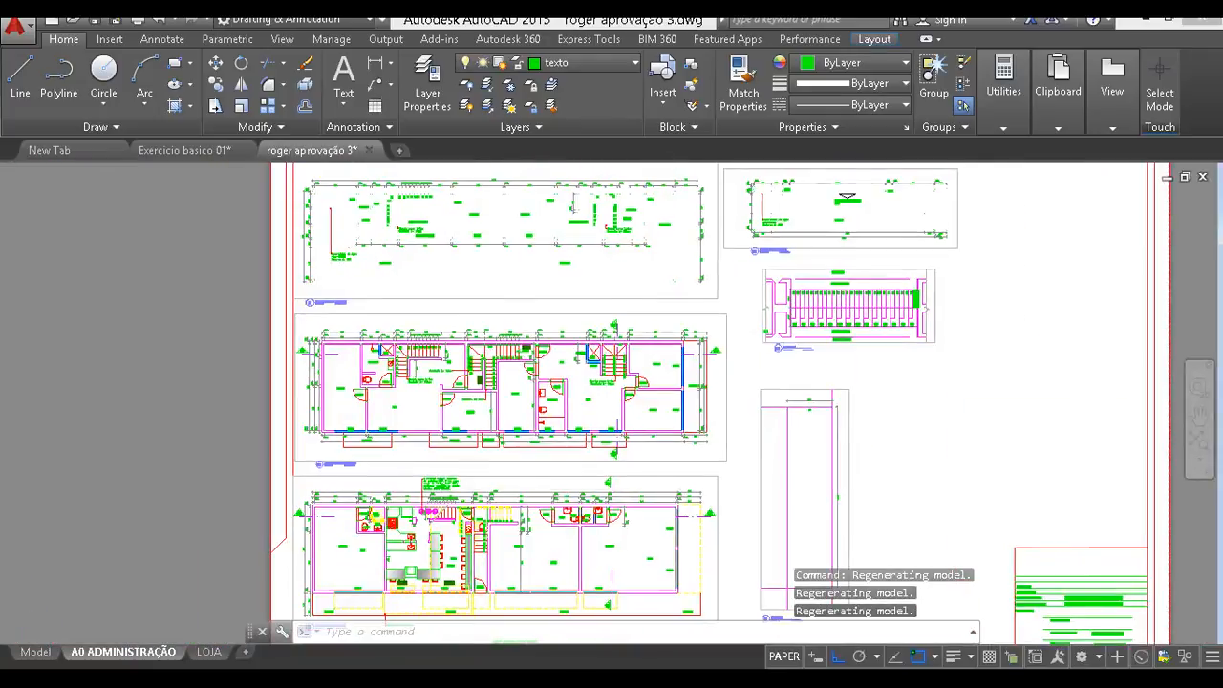
scroll(458, 397, "up", 4)
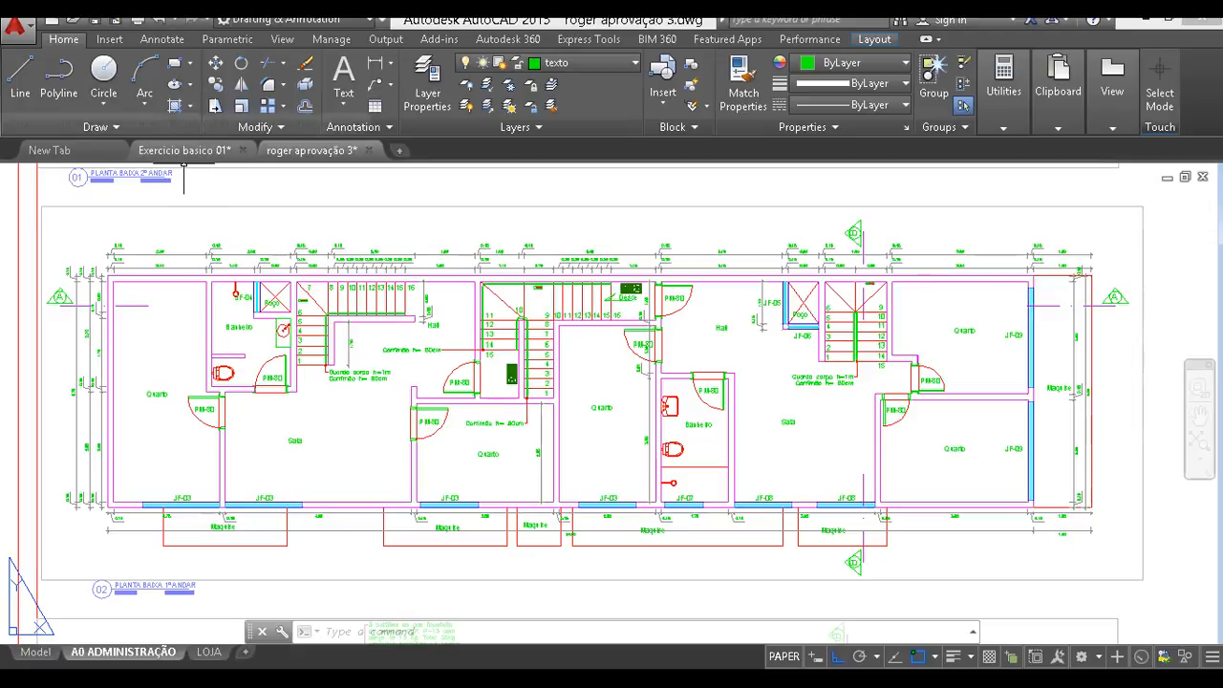
- Return to the Exercicio basico 01 drawing and view the circles and the subdivided square
left_click(181, 150)
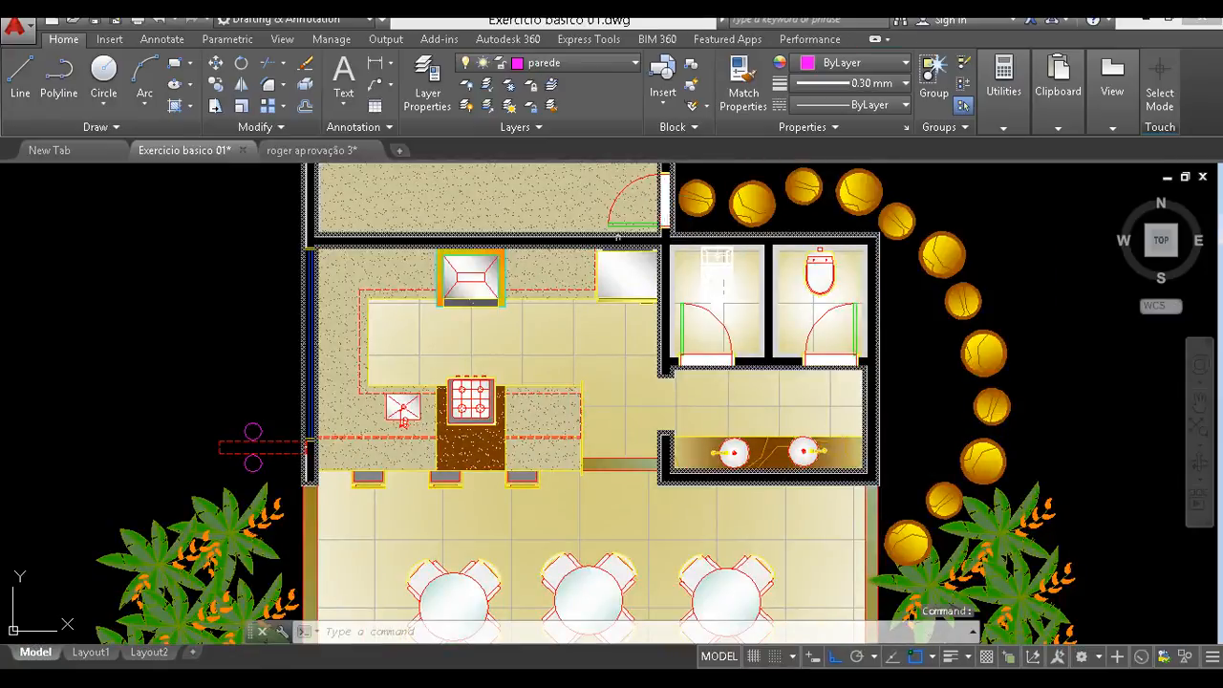
mouse_move(241, 316)
middle_mouse_down()
mouse_move(1087, 535)
mouse_move(1077, 609)
middle_mouse_up()
scroll(955, 597, "down", 4)
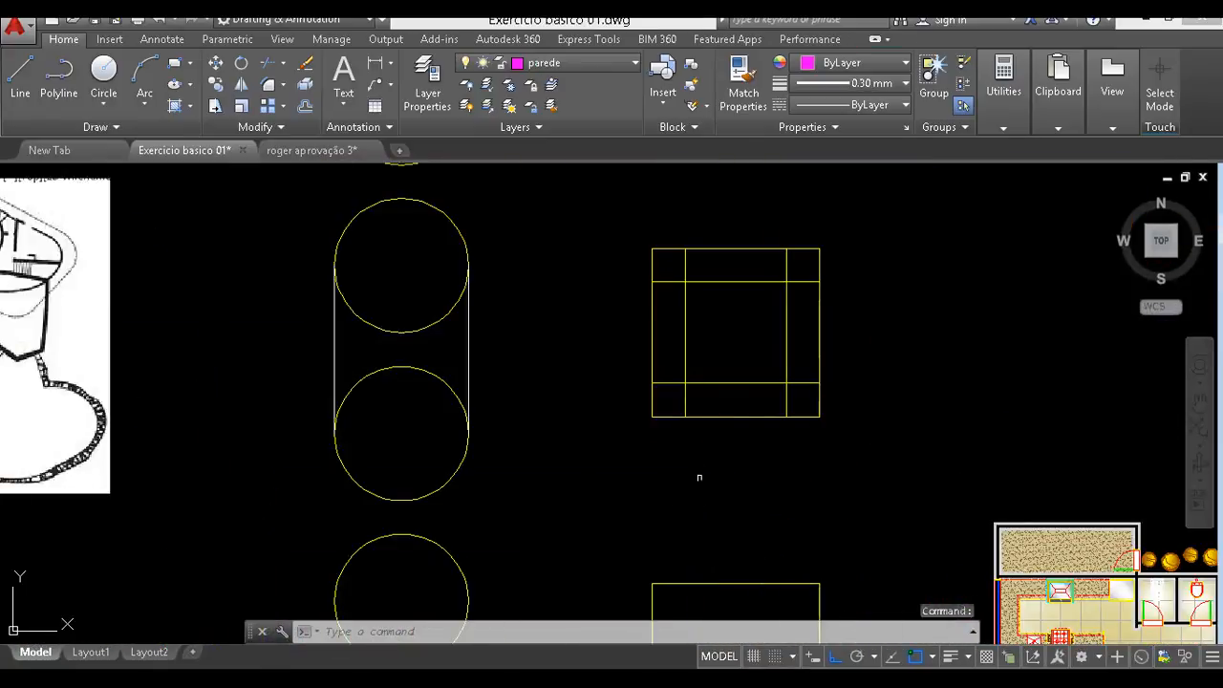
- Review the layer list of the roger aprovação 3 drawing and make layer 0 current
left_click(312, 150)
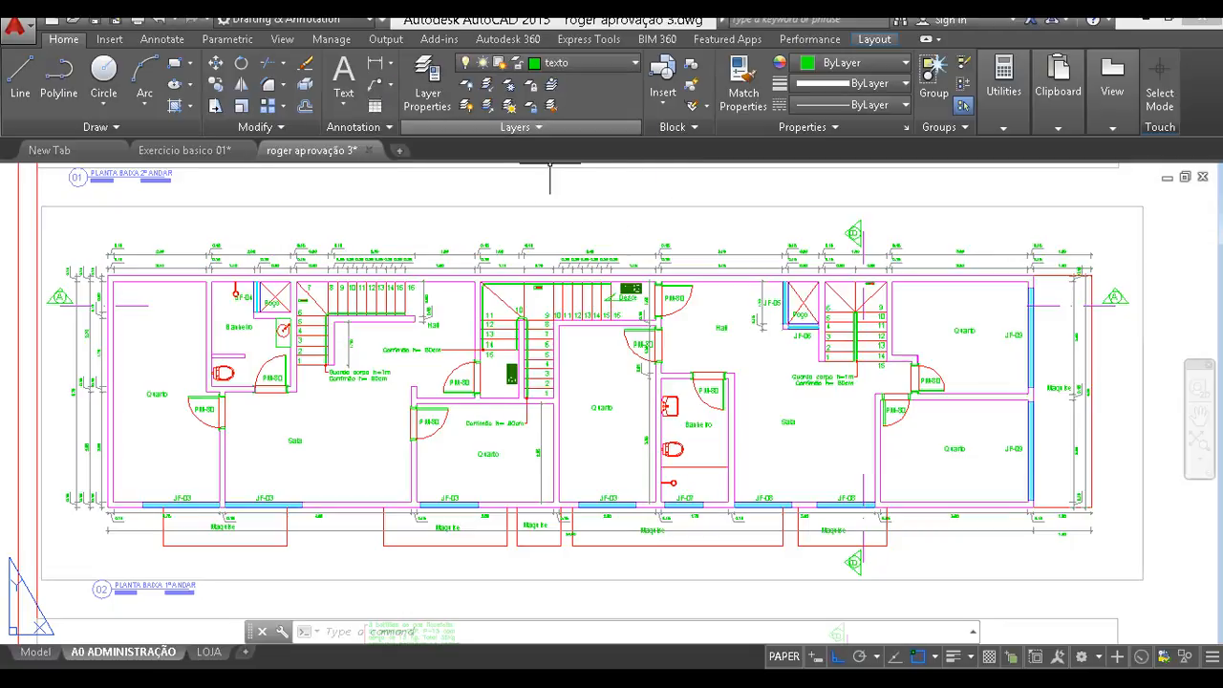
left_click(573, 63)
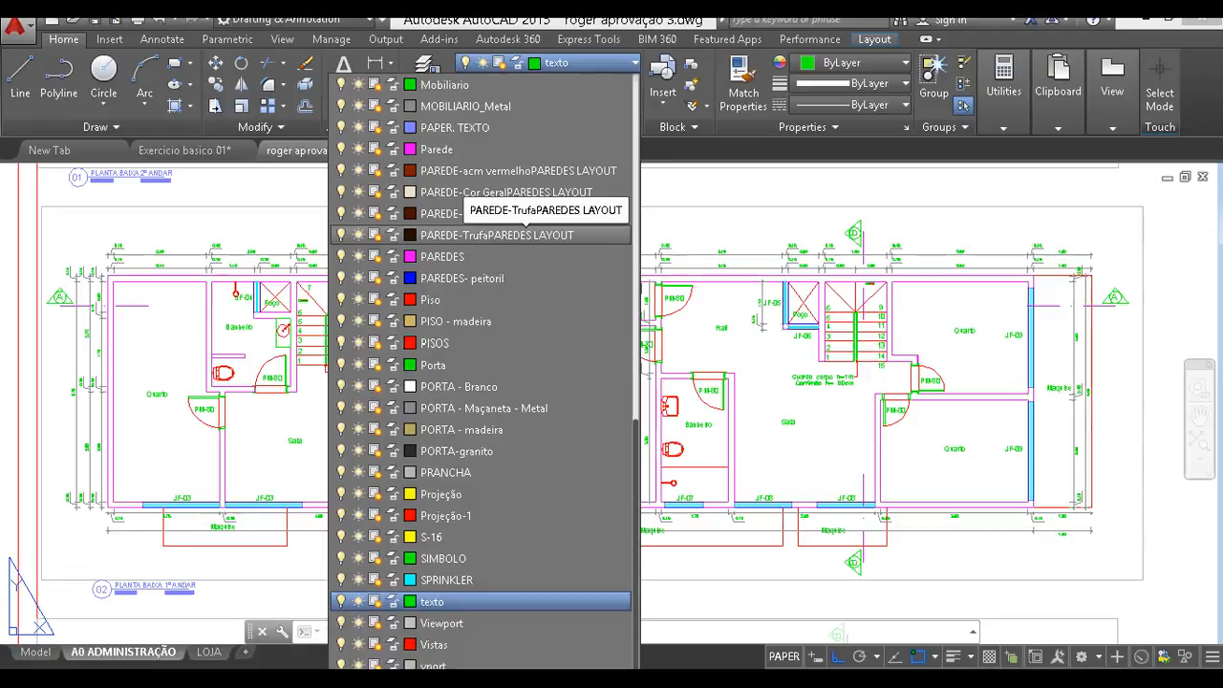
scroll(525, 248, "up", 8)
scroll(478, 278, "up", 4)
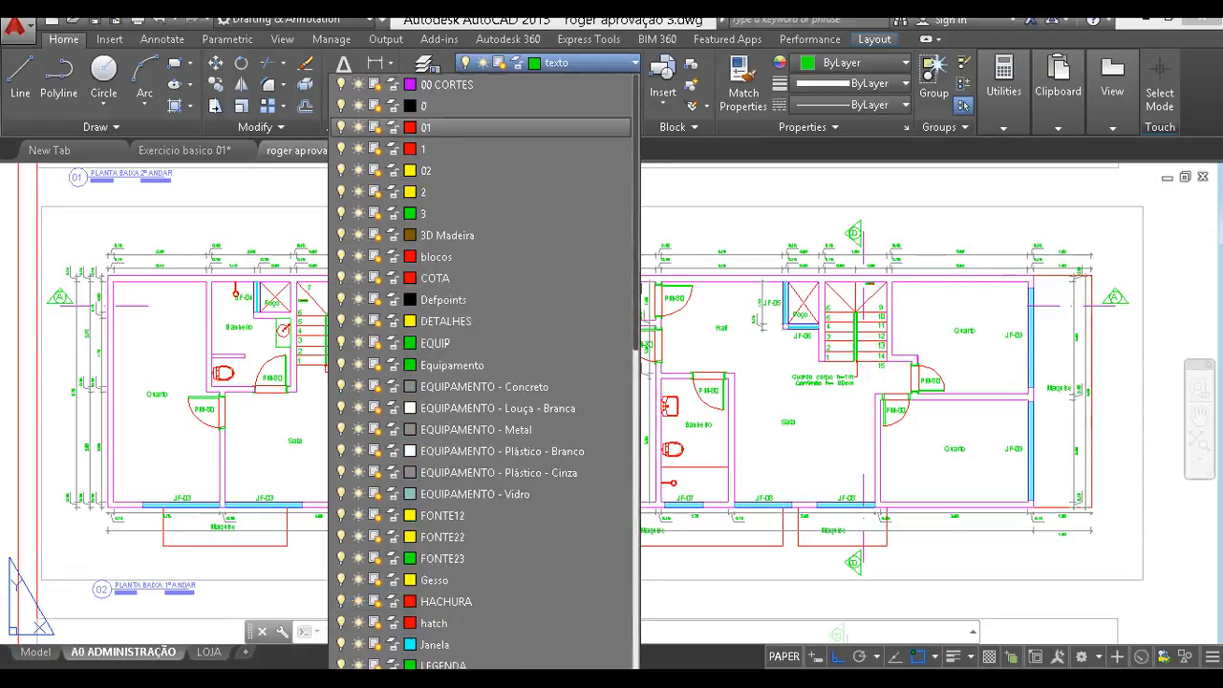
left_click(459, 106)
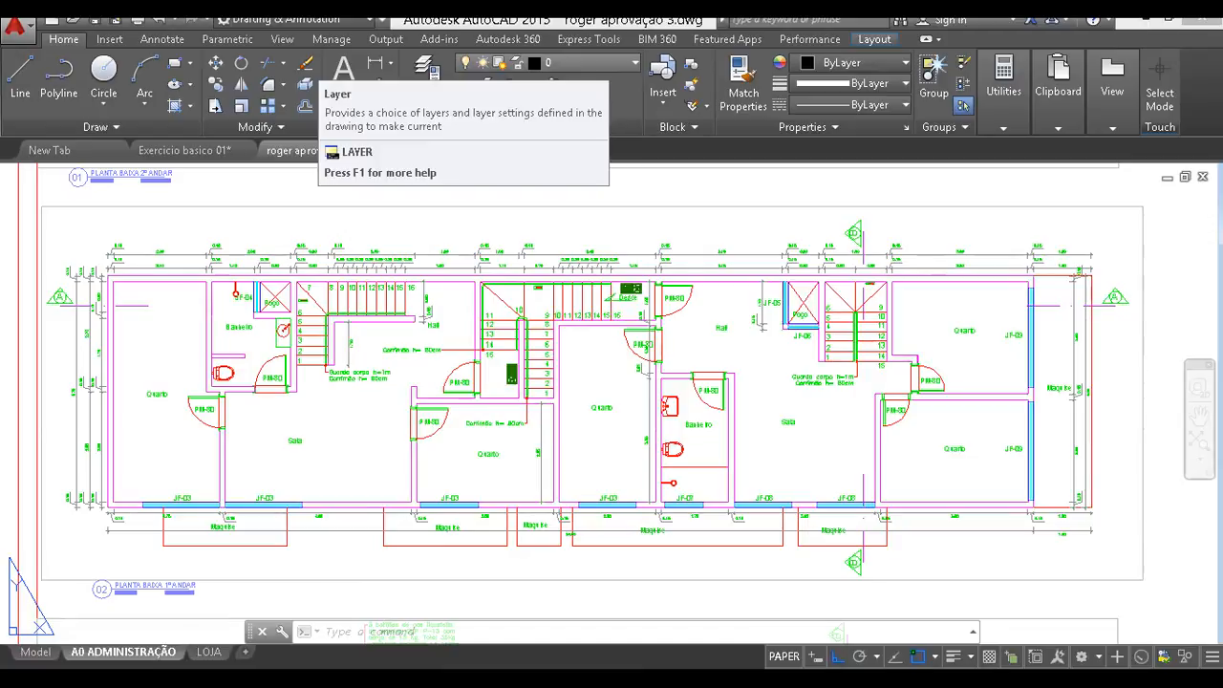
- In Exercicio basico 01, draw seven connected orthogonal lines on layer parede beside the subdivided square, with the lowest segment about 468 units long
left_click(184, 150)
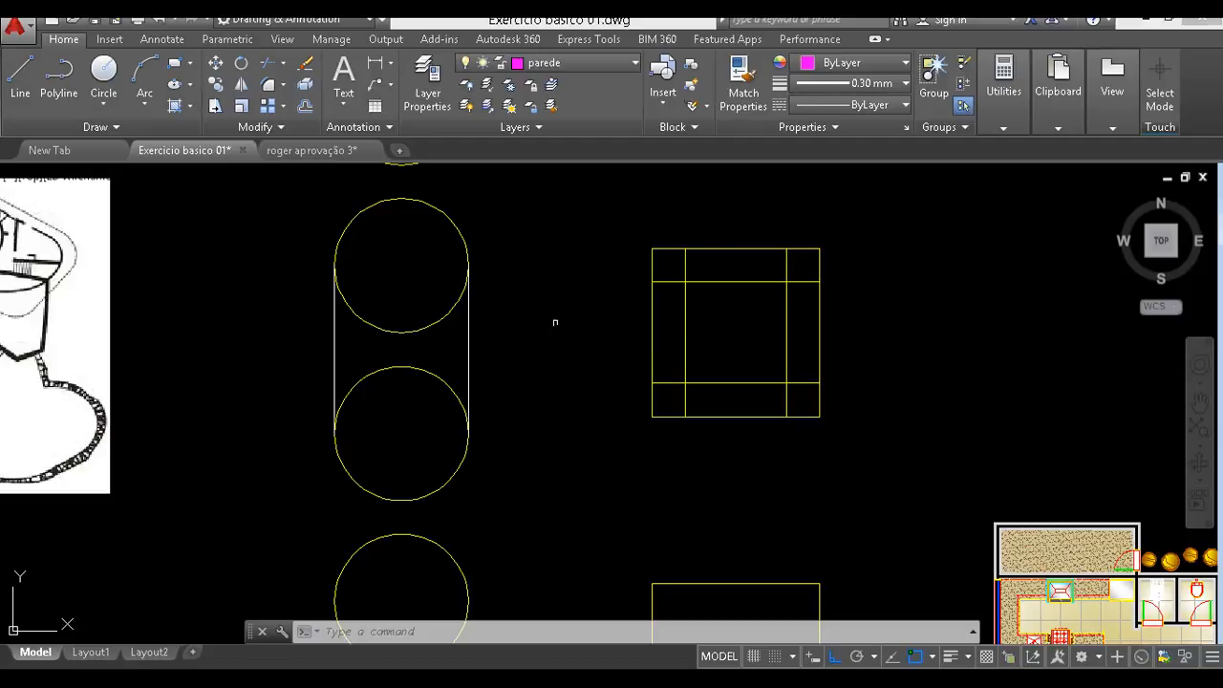
left_click(20, 76)
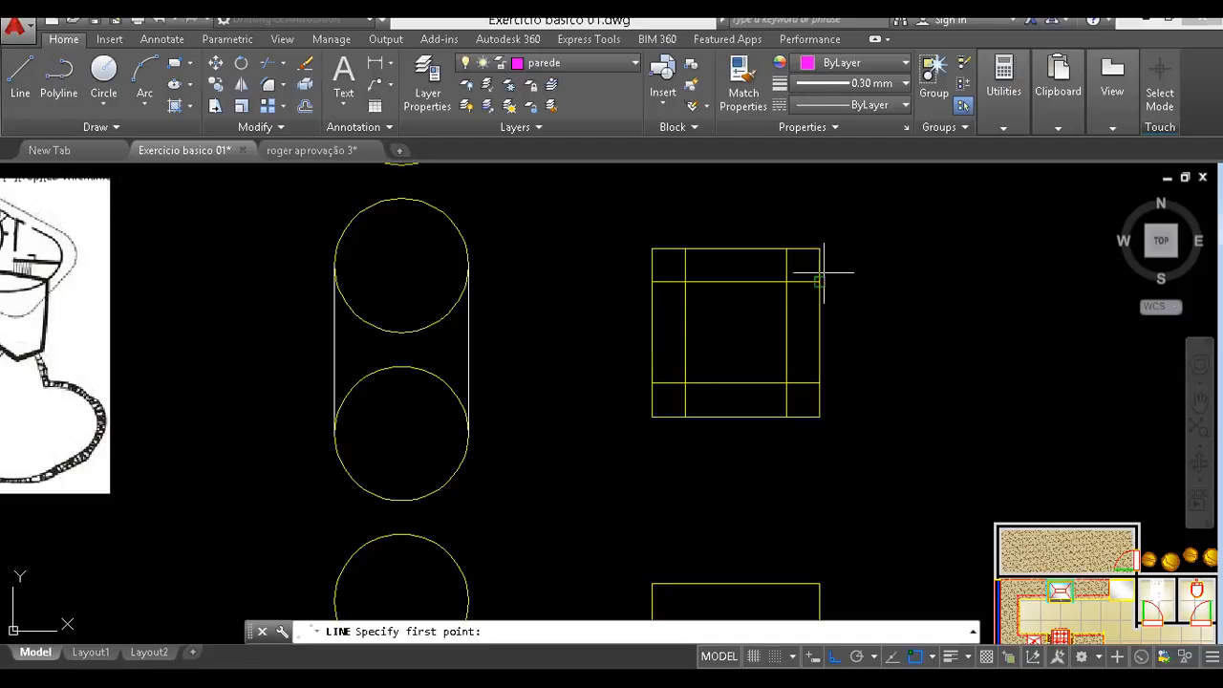
left_click(877, 293)
left_click(1038, 294)
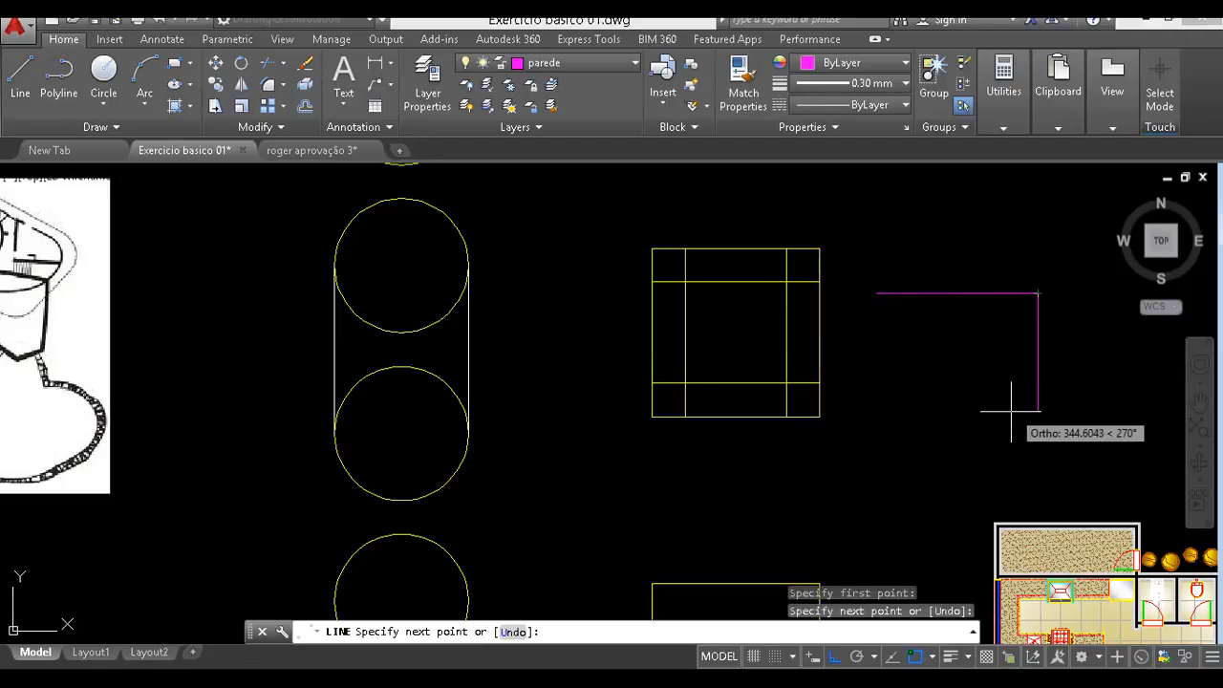
left_click(998, 411)
left_click(941, 413)
left_click(942, 469)
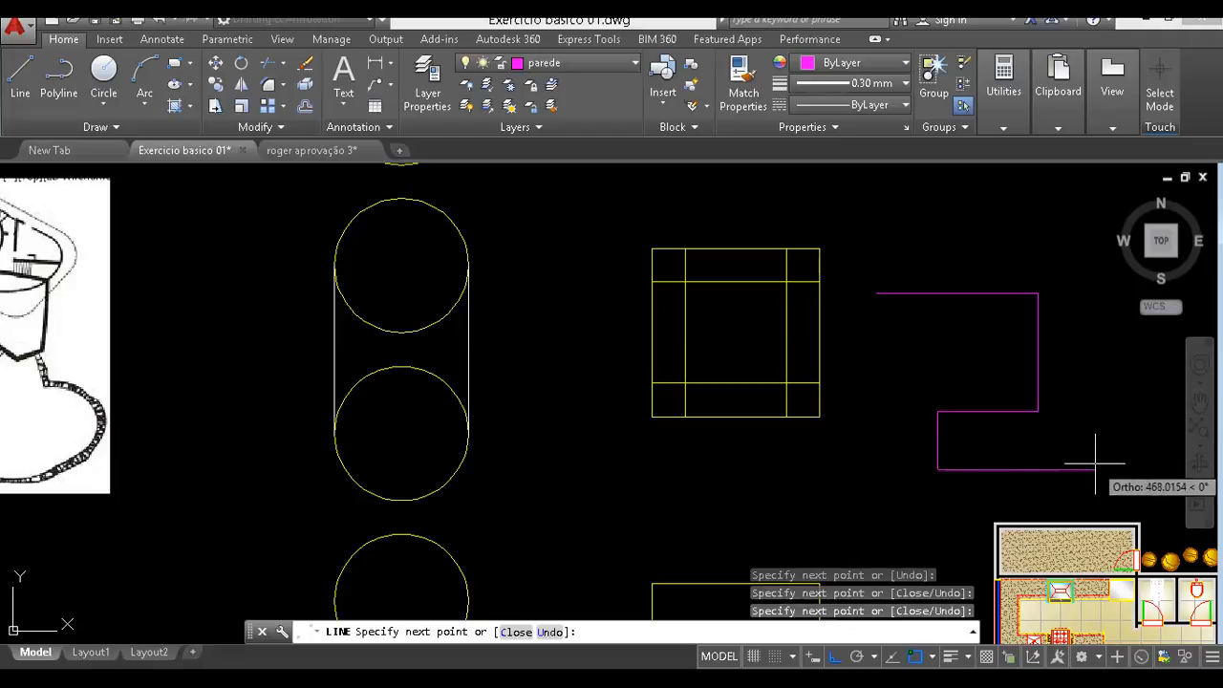
left_click(1095, 469)
left_click(1095, 332)
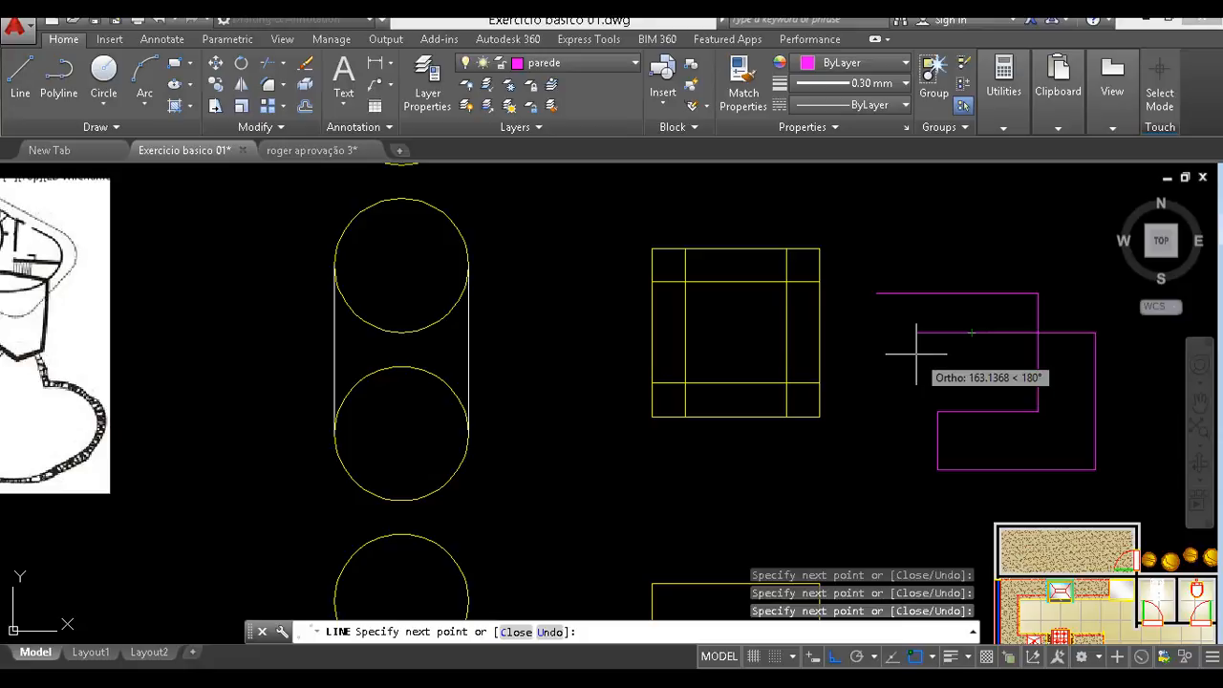
key("Escape")
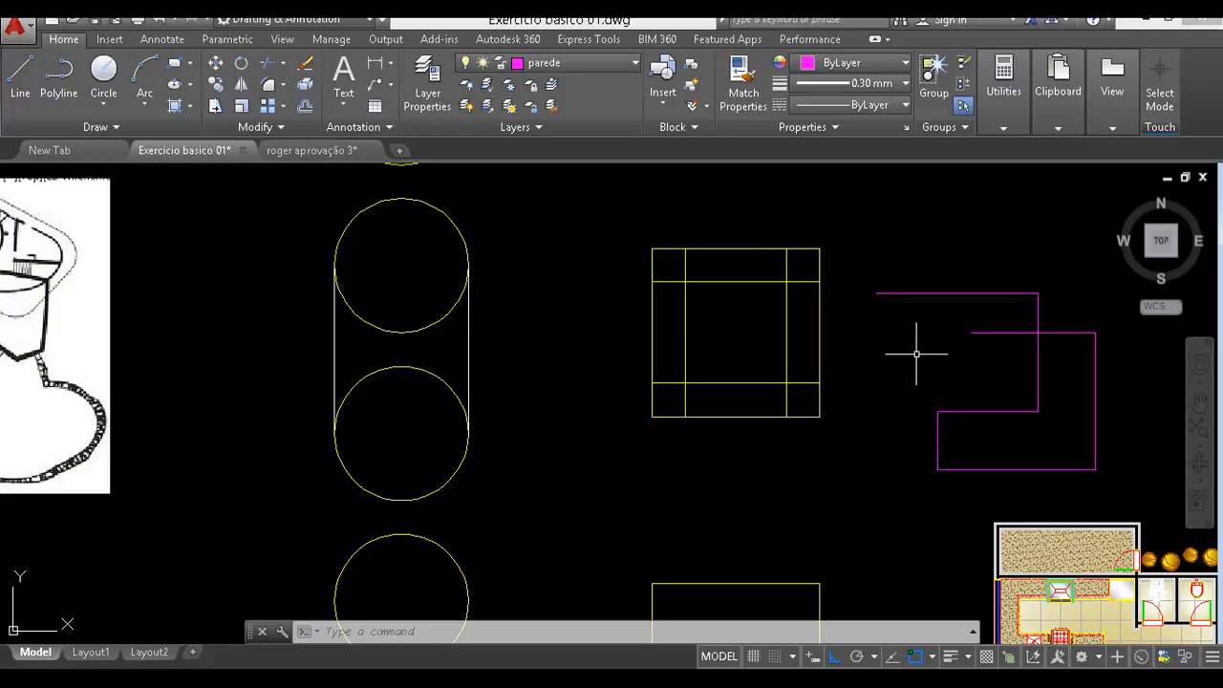
- Move the left edge of the subdivided square to the Porta layer and clear the selection
left_click(669, 304)
left_click(588, 339)
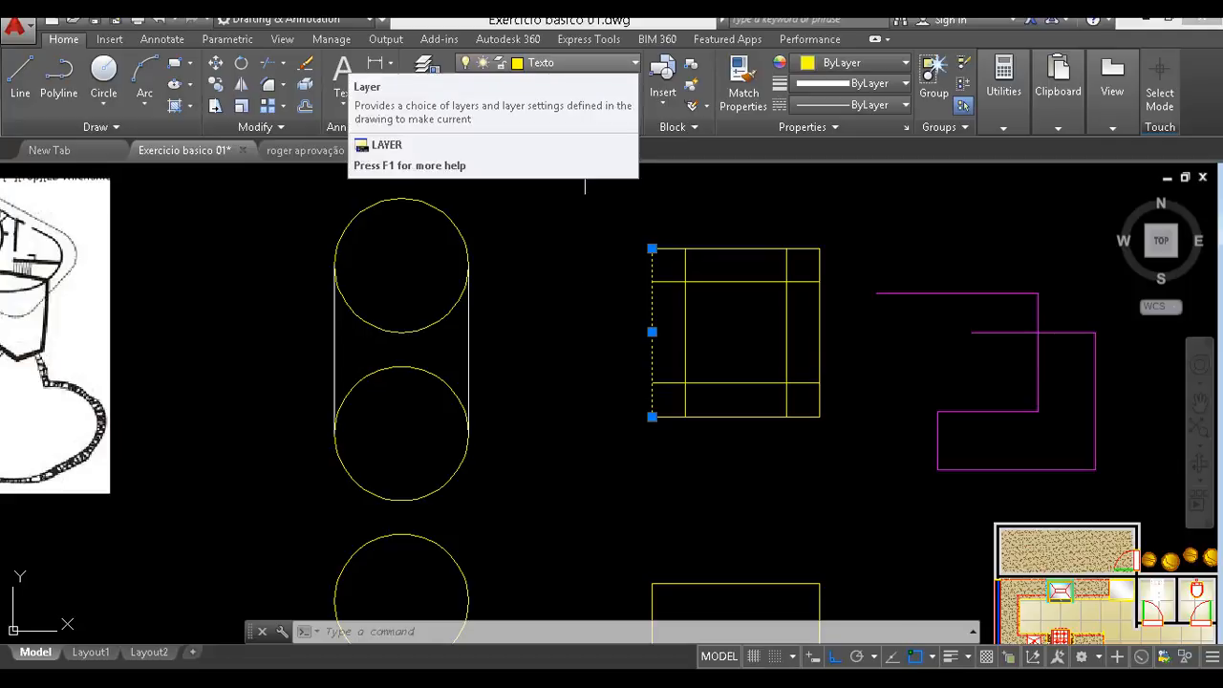
left_click(592, 62)
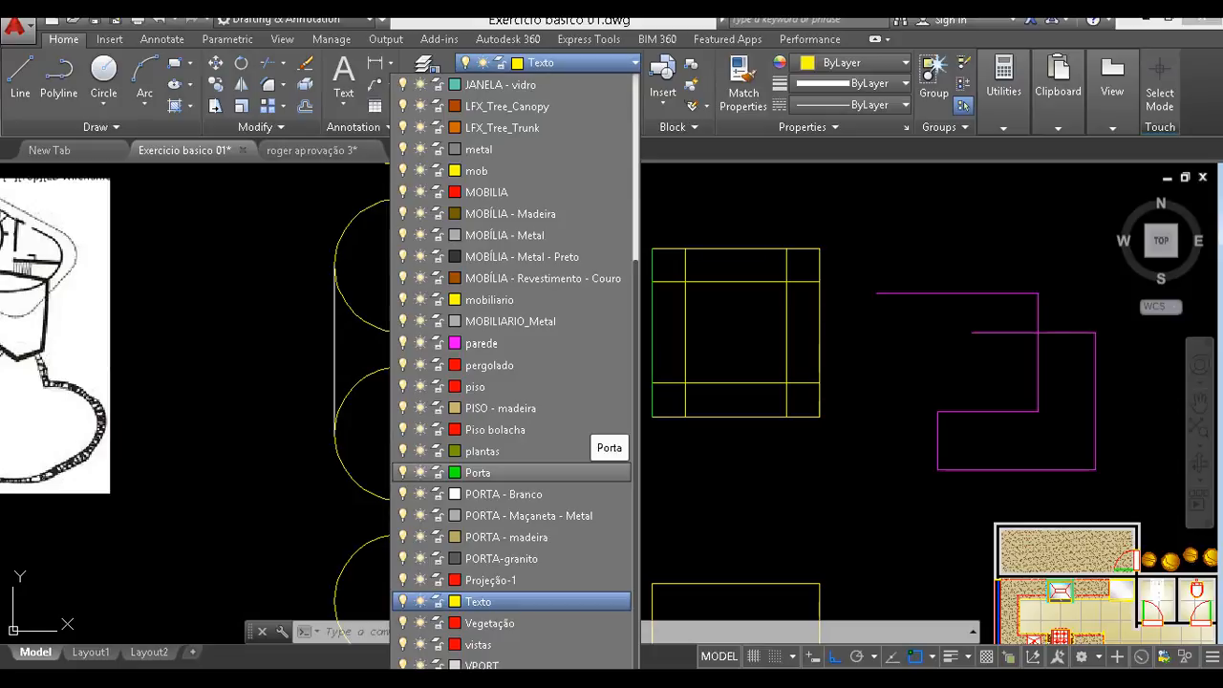
left_click(478, 473)
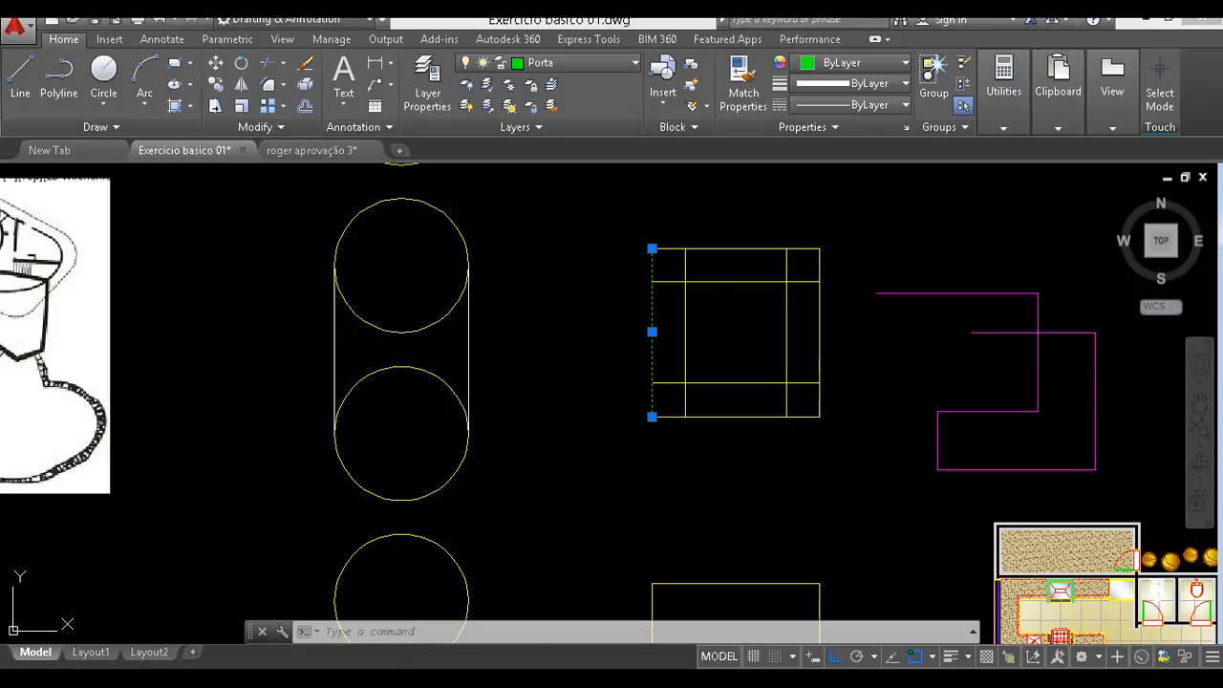
key("Escape")
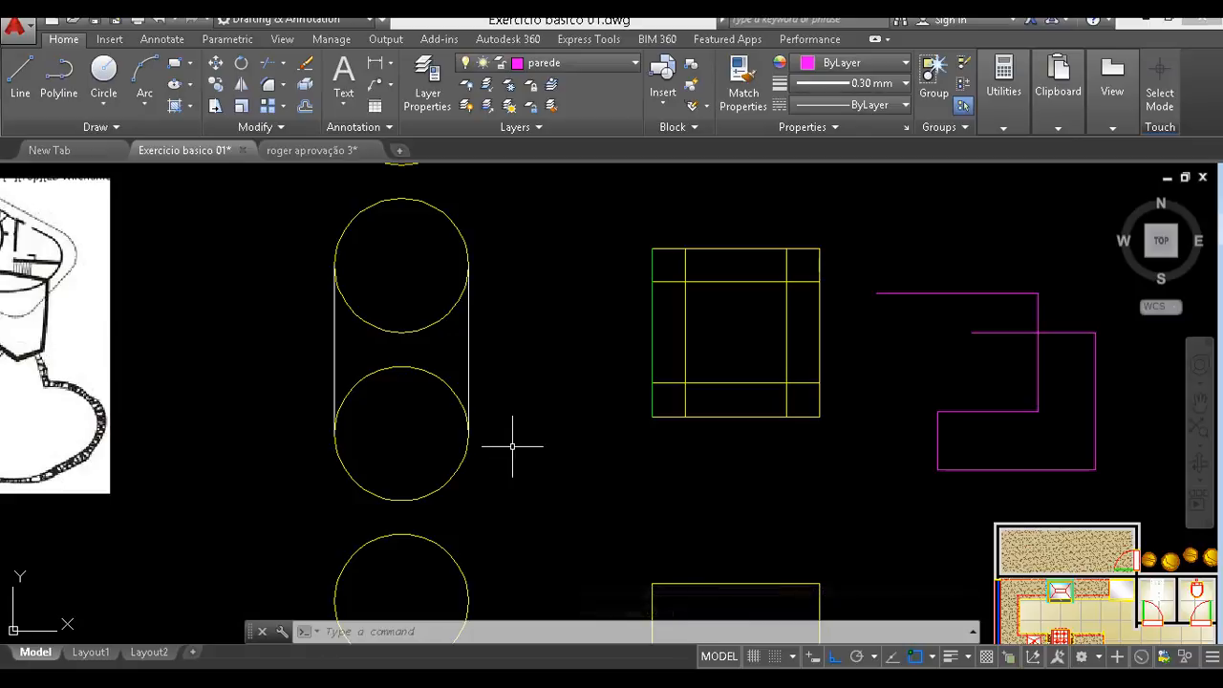
- Erase the uppermost horizontal line of the magenta line chain
left_click(941, 308)
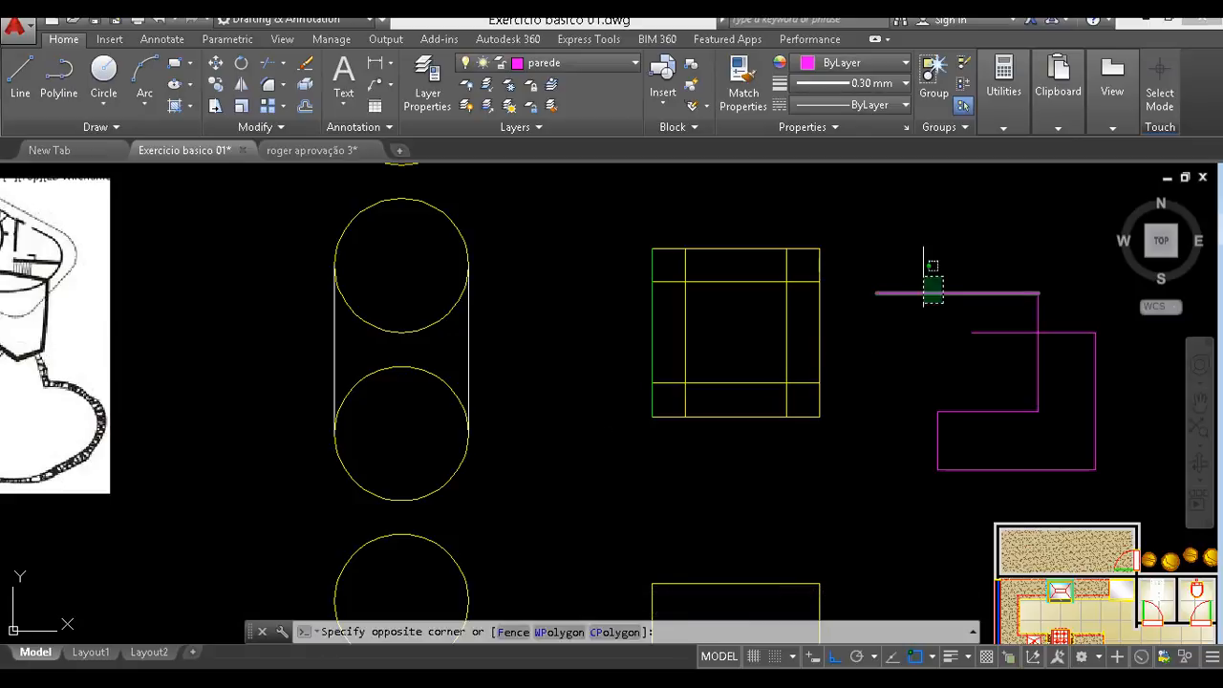
left_click(903, 264)
key("Delete")
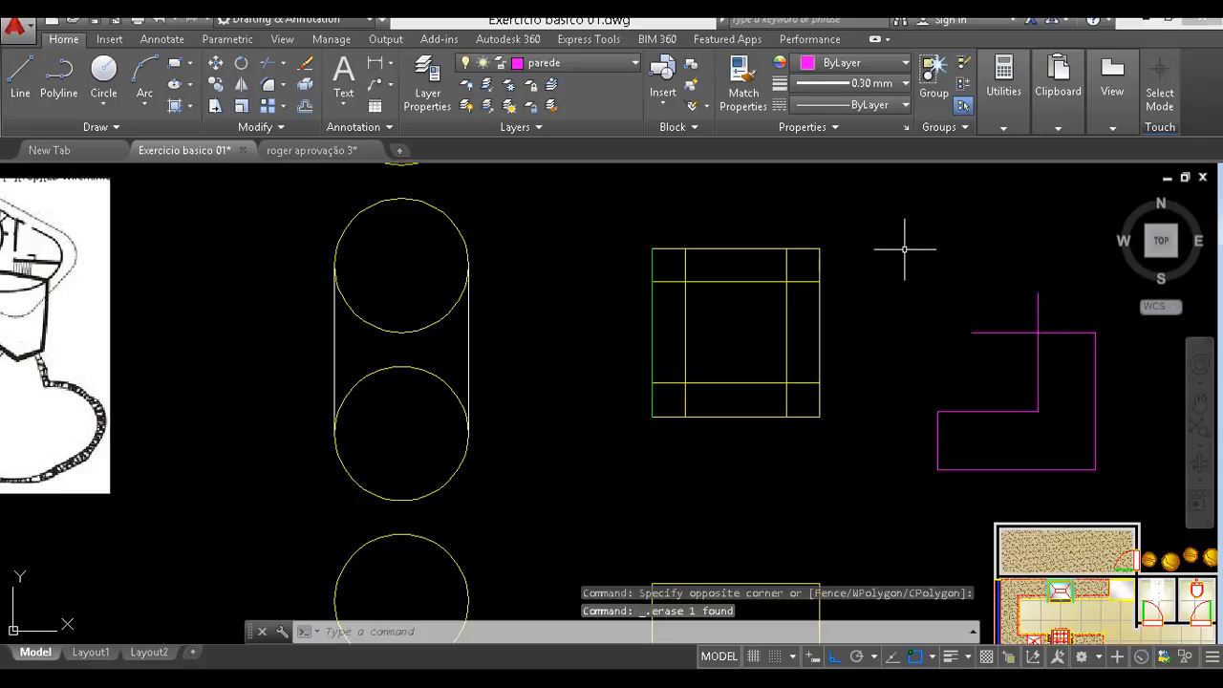
- Move the right edge of the subdivided square to the Porta layer and clear the selection
left_click(866, 308)
left_click(800, 349)
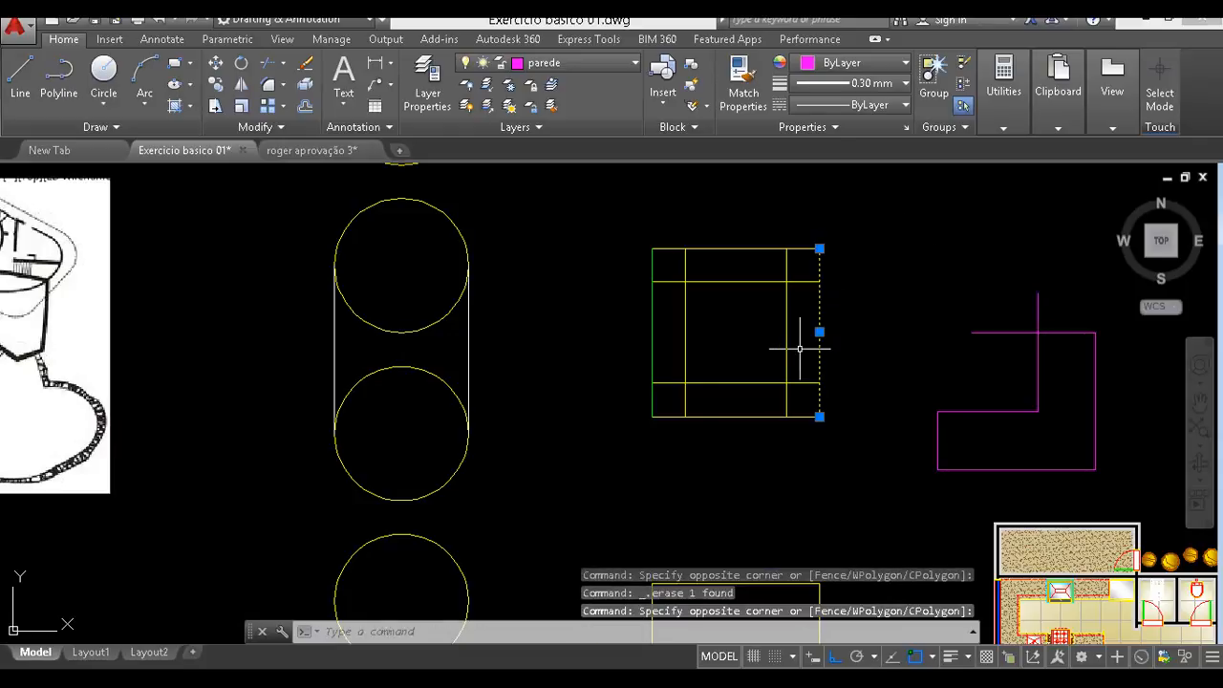
left_click(574, 62)
left_click(538, 164)
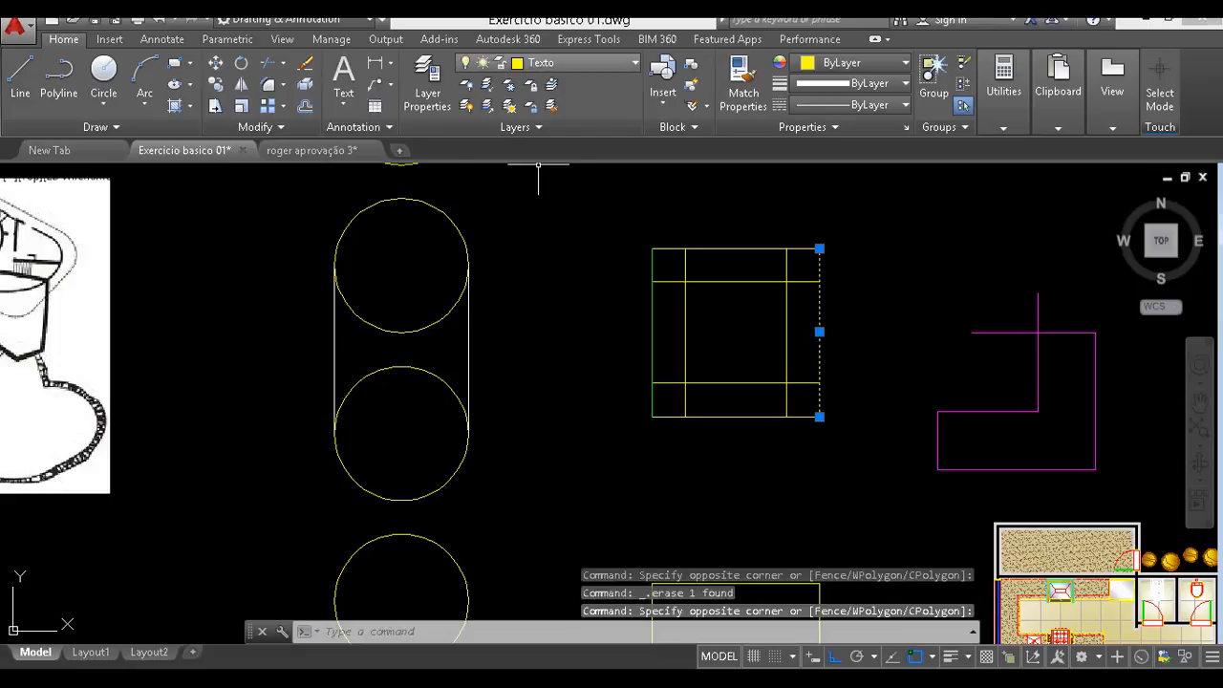
left_click(574, 63)
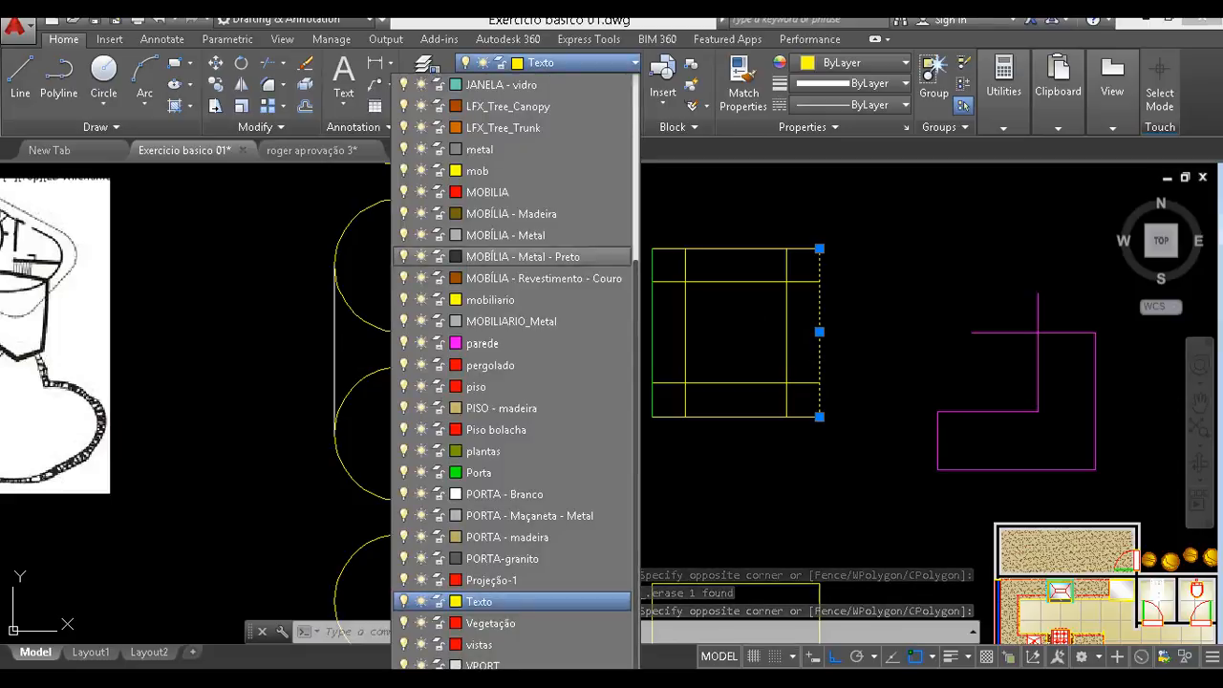
left_click(497, 472)
key("Escape")
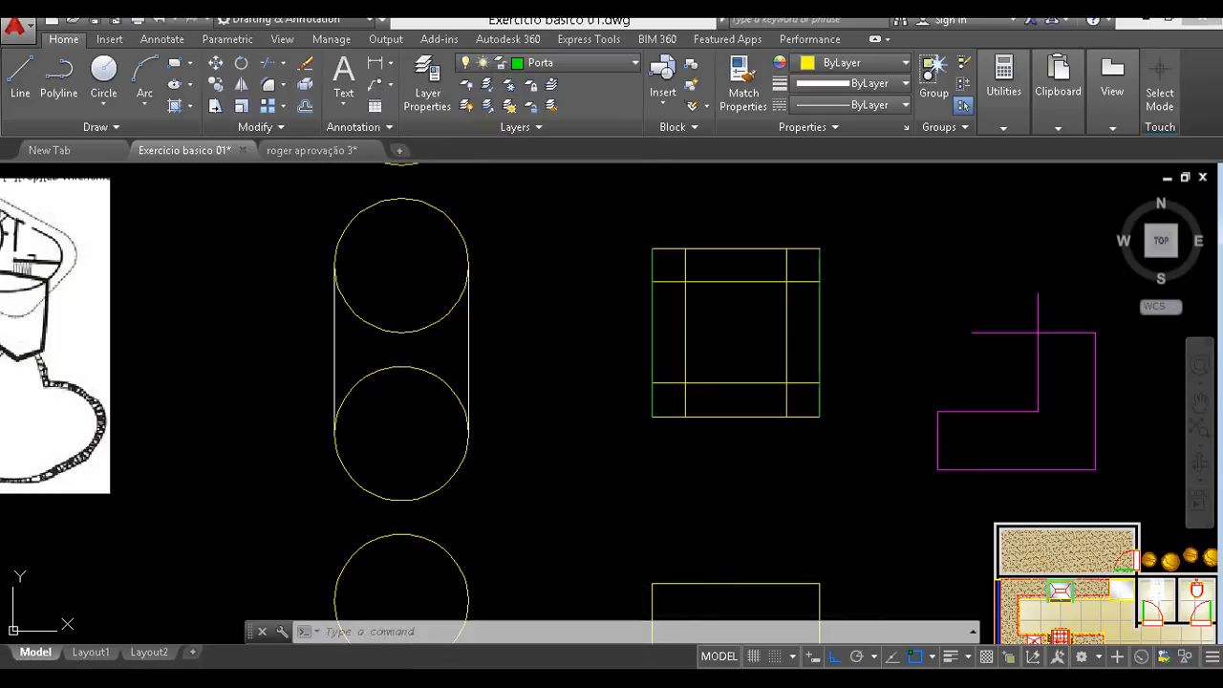
- Erase the right edge of the subdivided square and undo the deletion
left_click(819, 344)
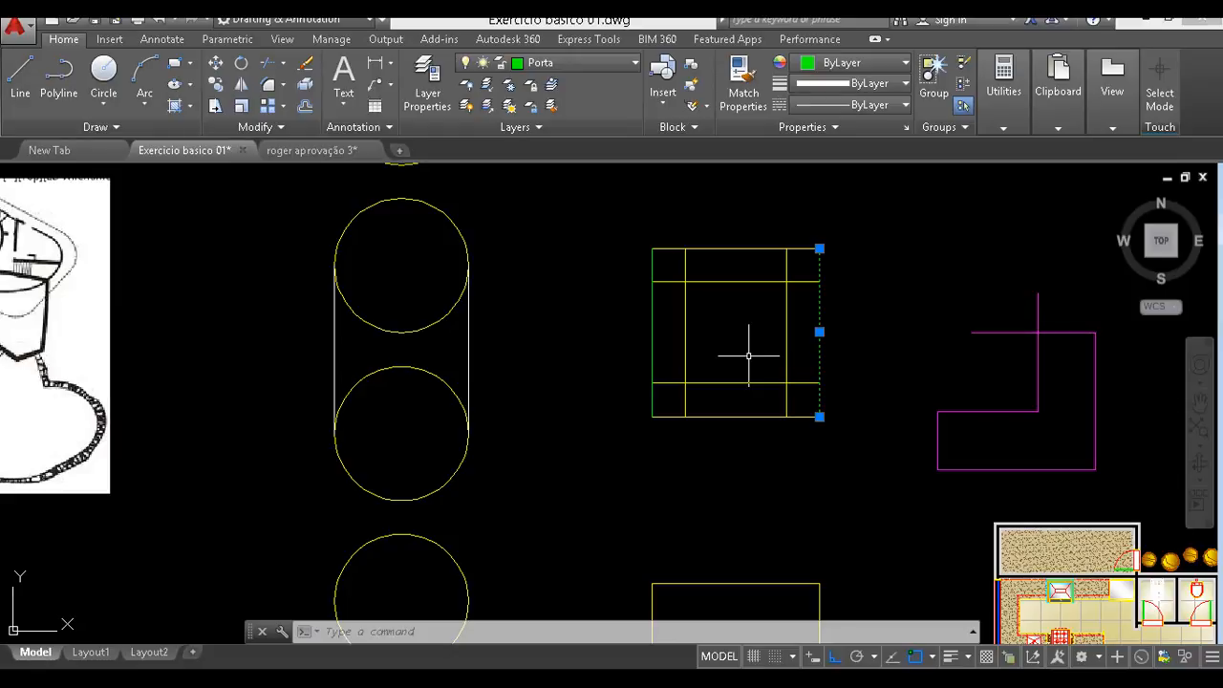
key("Delete")
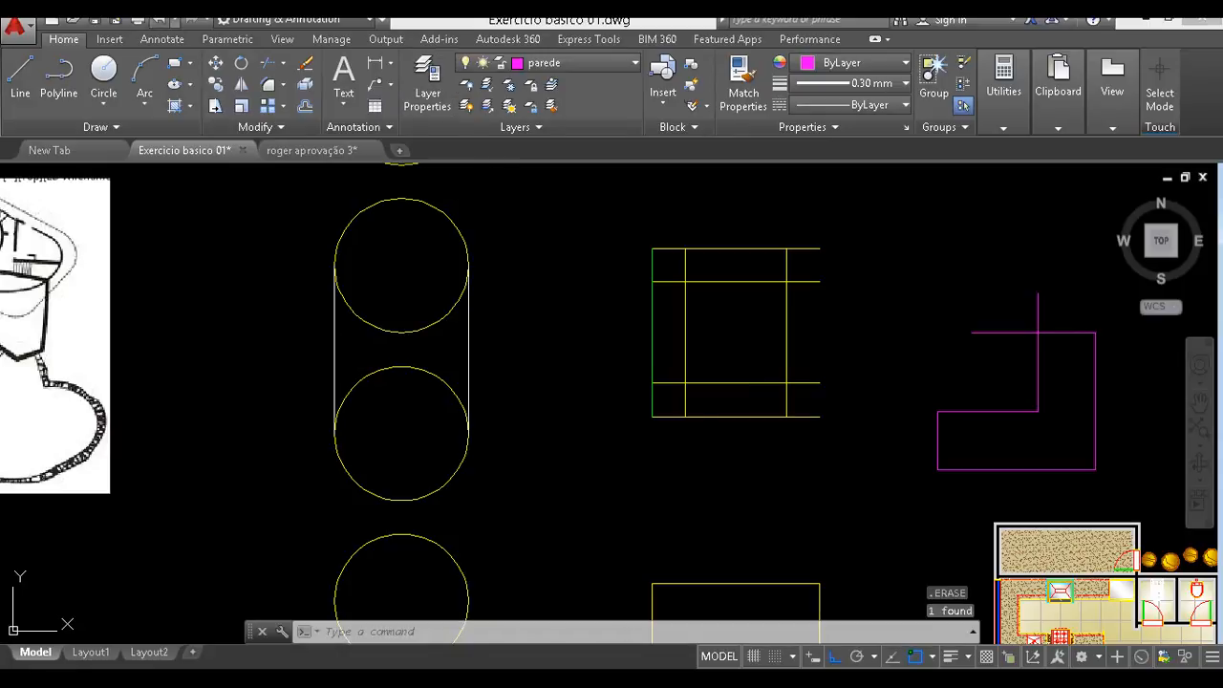
key("ctrl+z")
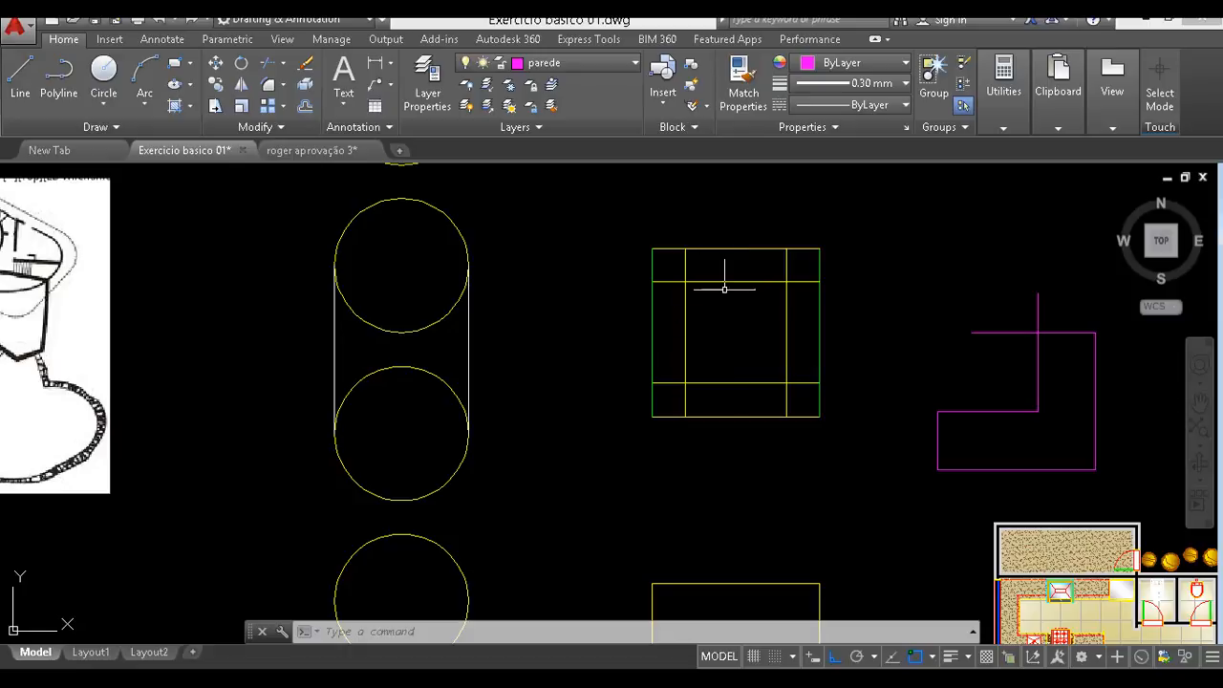
- Move the upper inner horizontal line of the subdivided square to the Porta layer and clear the selection
left_click(761, 269)
left_click(749, 291)
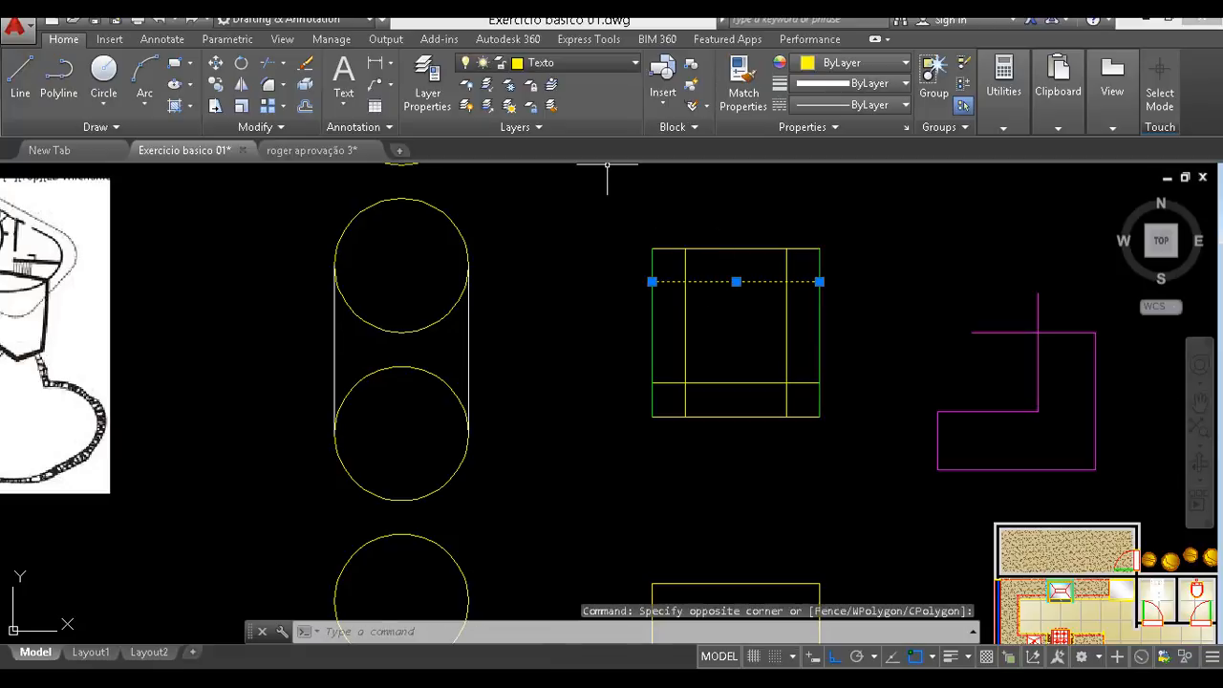
left_click(574, 62)
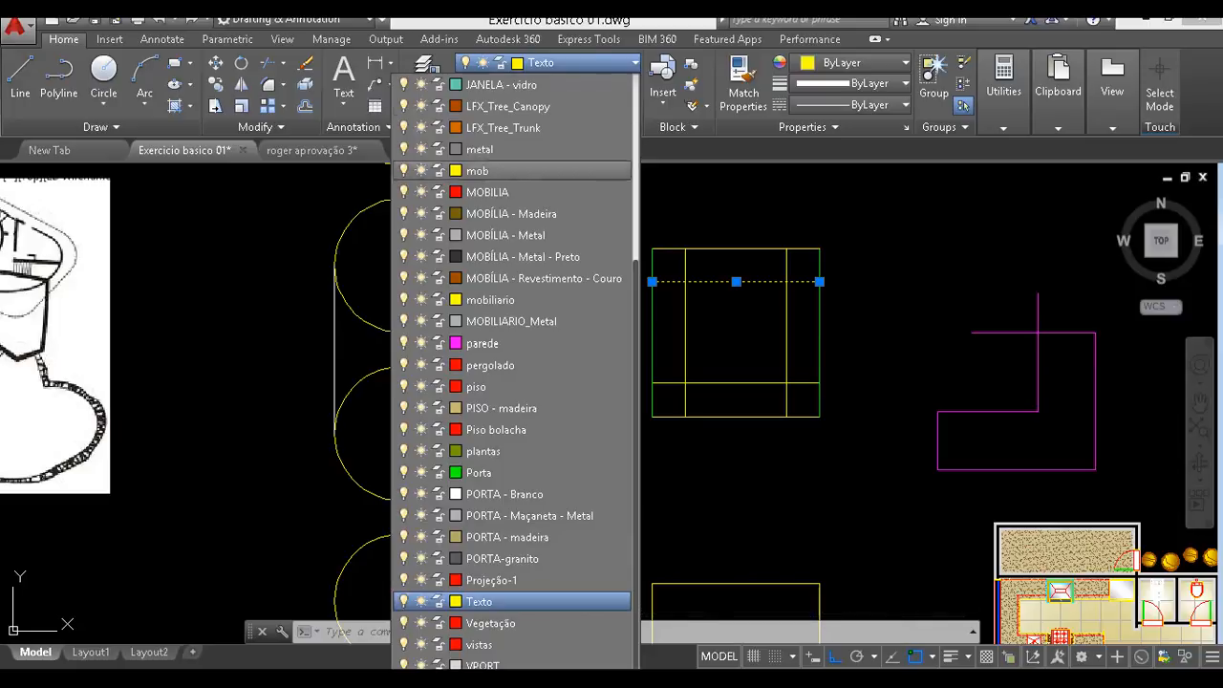
left_click(479, 473)
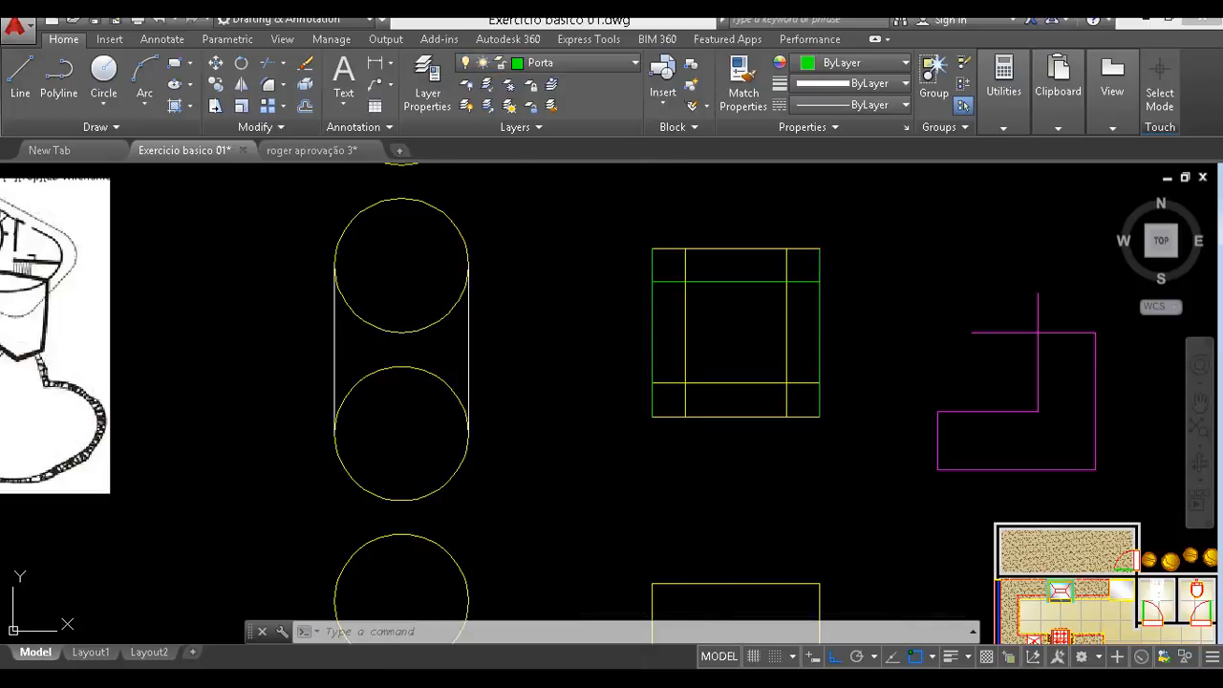
key("Escape")
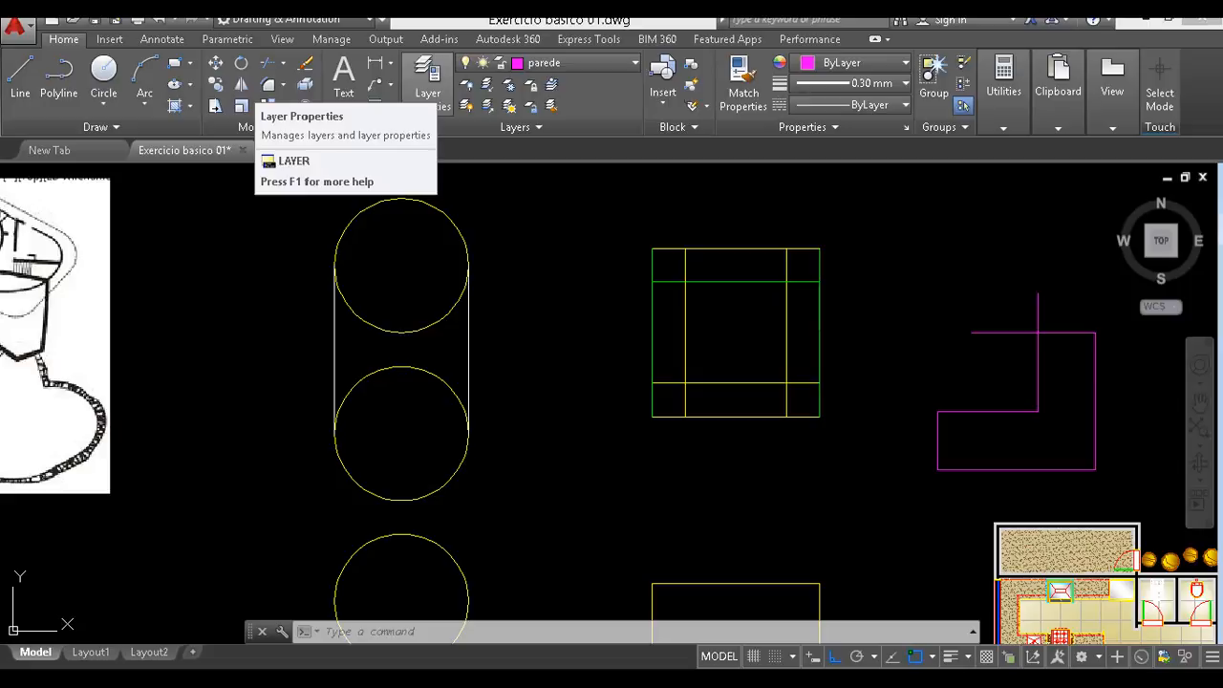
- Create a new layer named Cobertura in the Layer Properties Manager
left_click(428, 84)
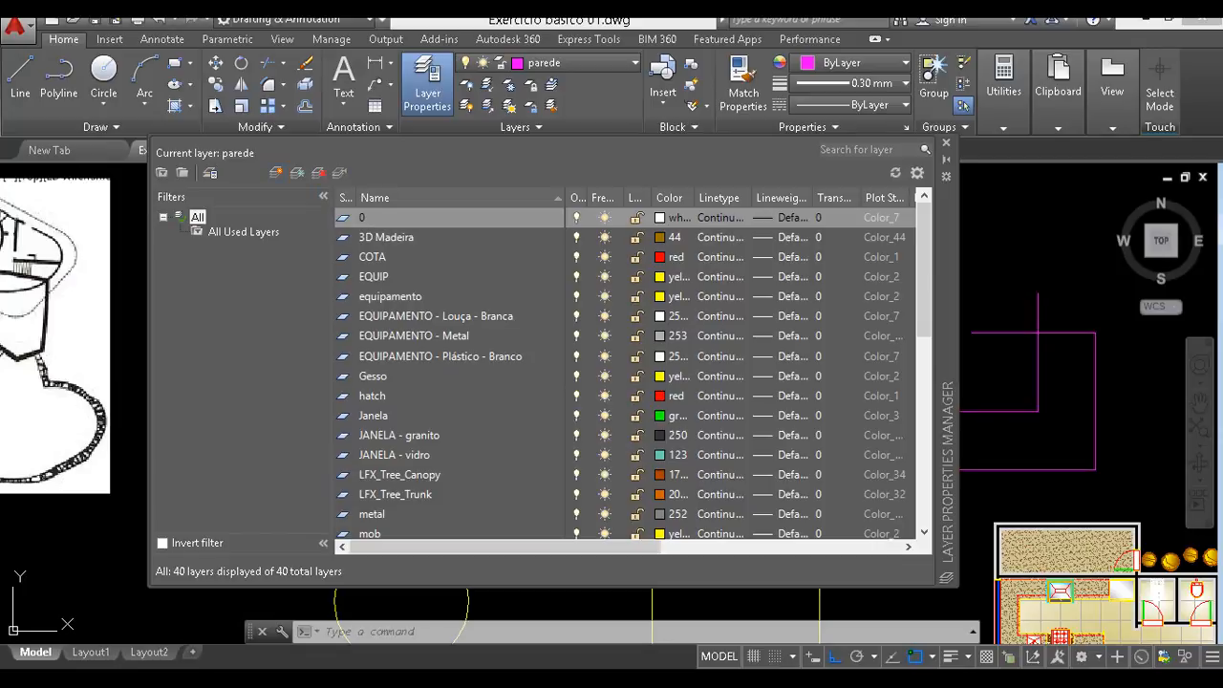
left_click(276, 173)
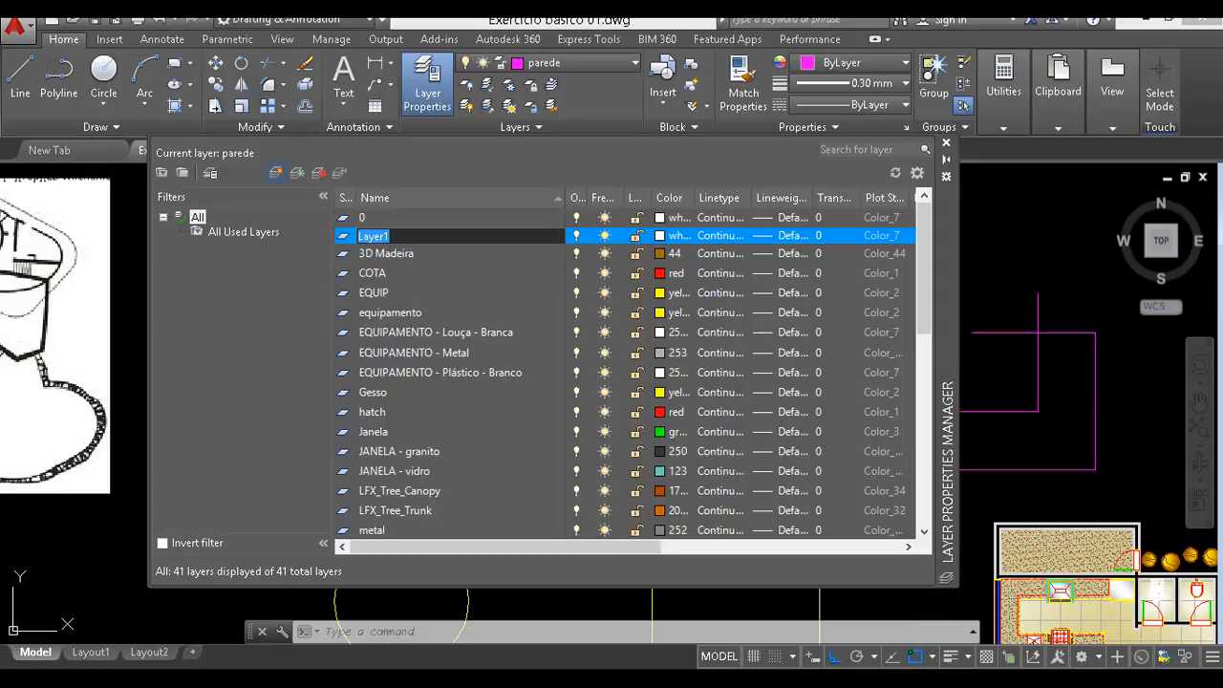
type("Cibertue")
key("BackSpace")
key("BackSpace")
key("BackSpace")
key("BackSpace")
key("BackSpace")
key("BackSpace")
key("BackSpace")
type("obertura")
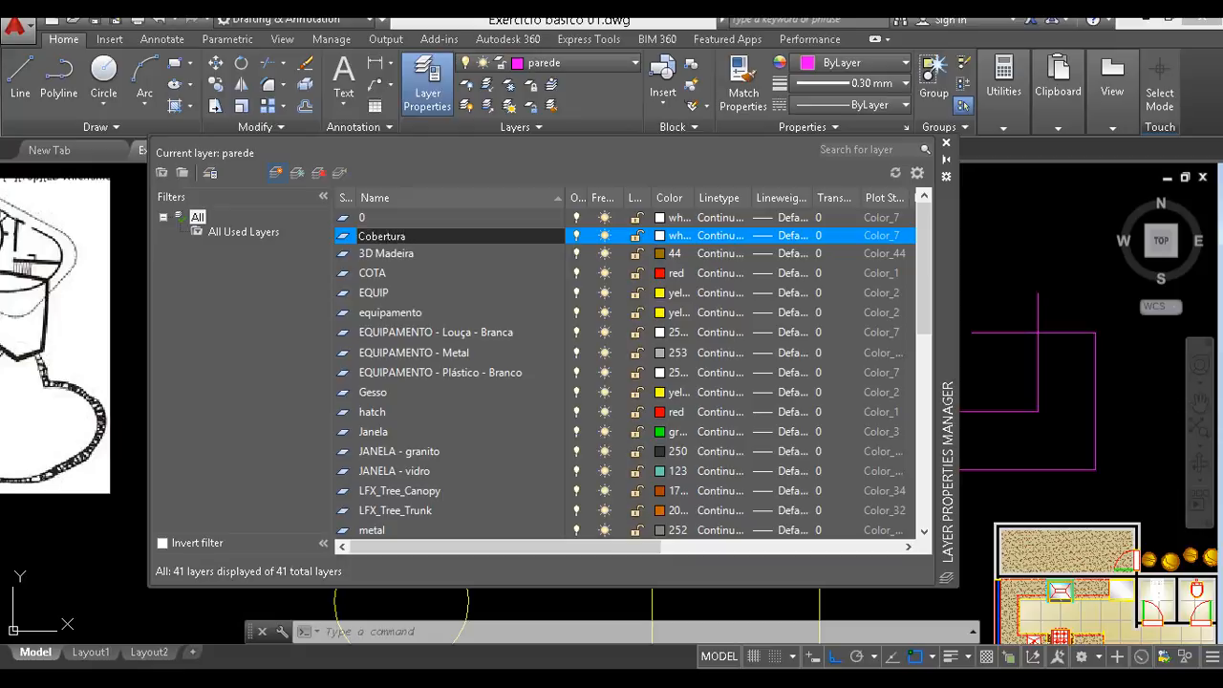
key("Return")
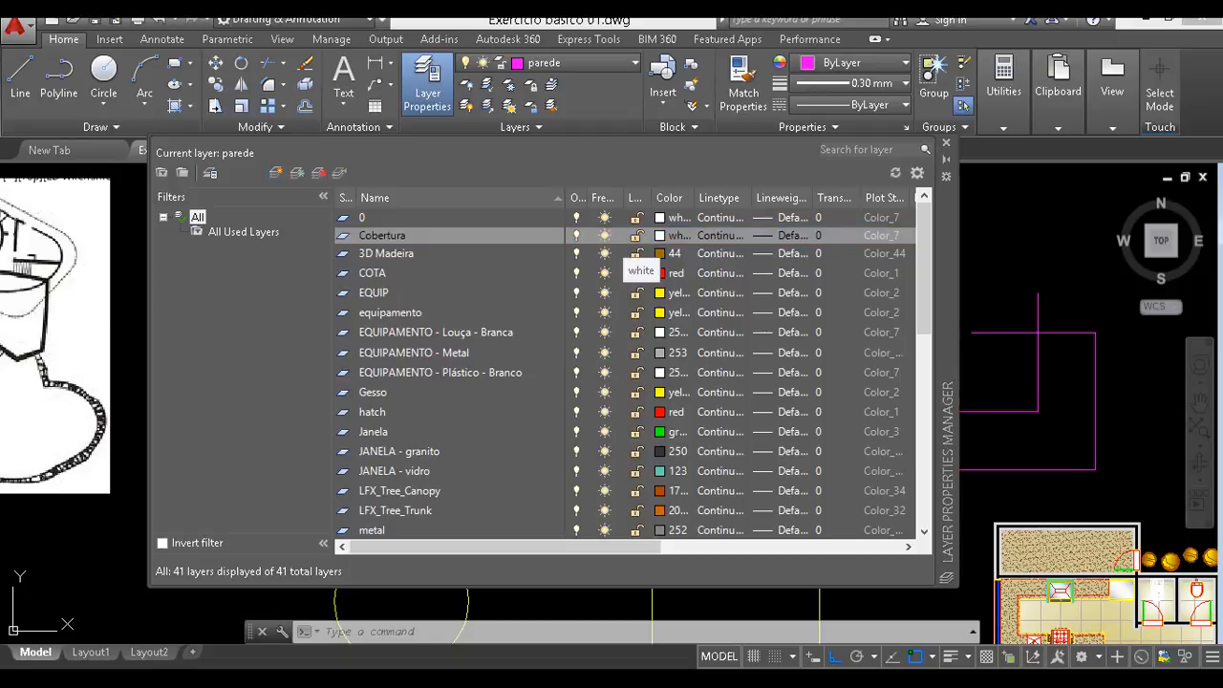
- Set the Cobertura layer's color to green (index color 3) and make it the current layer
left_click(673, 235)
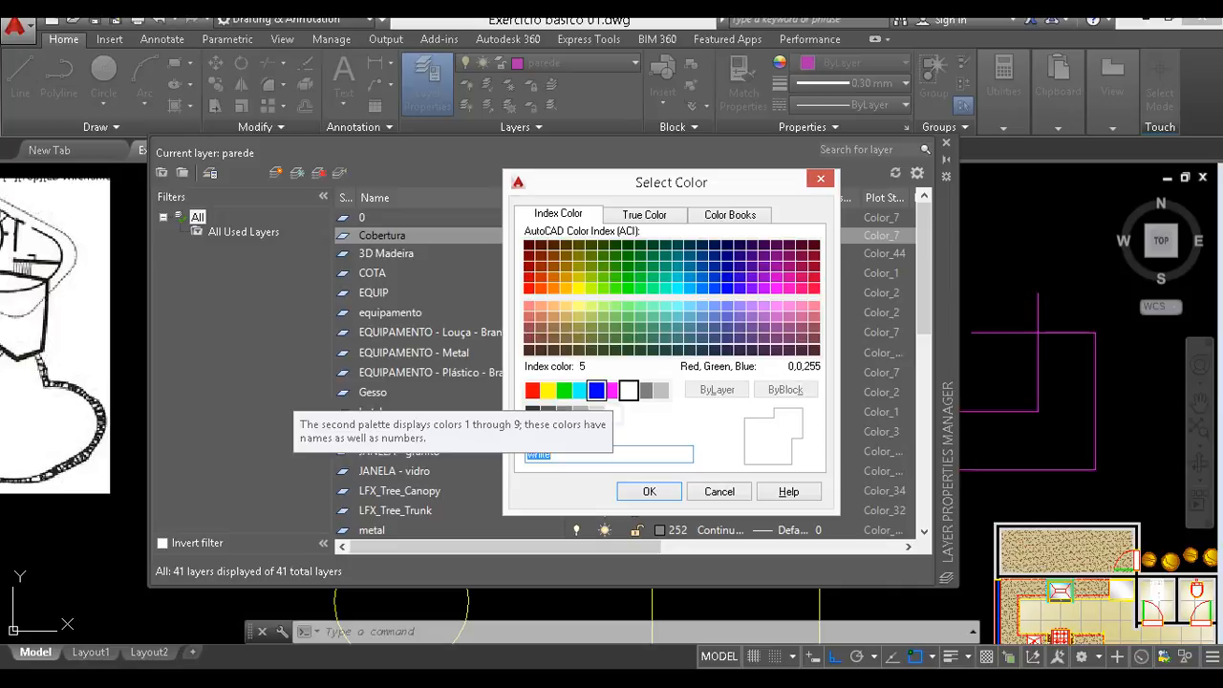
left_click(564, 390)
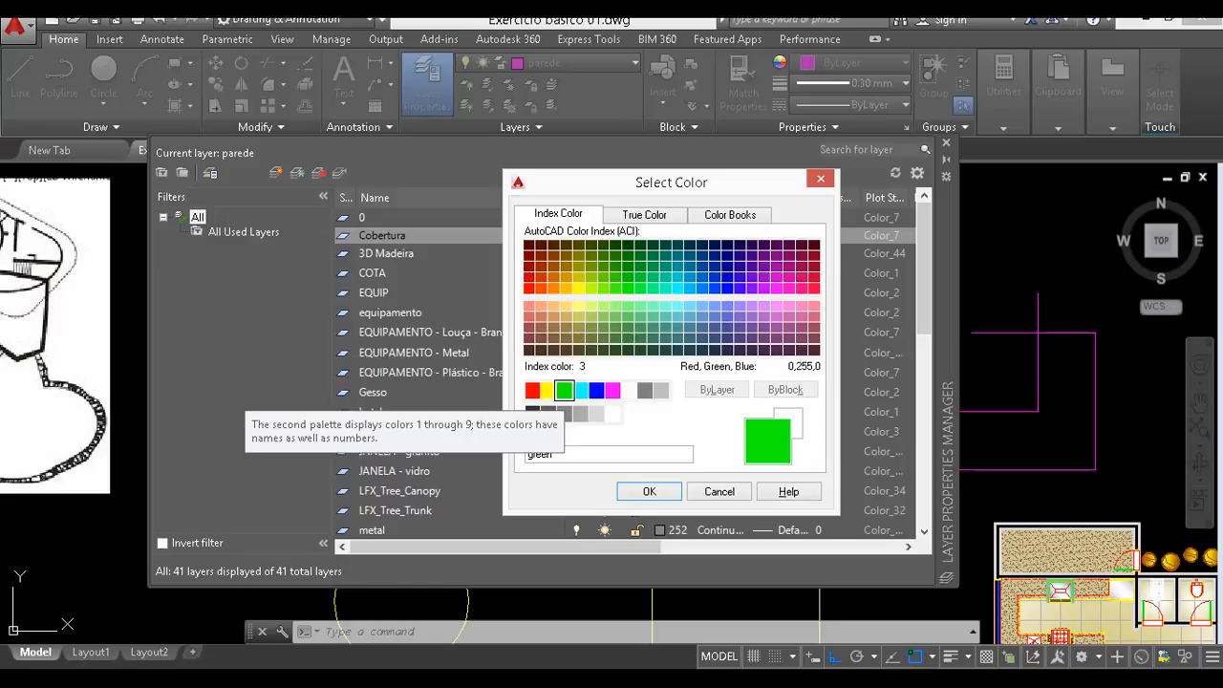
left_click(649, 491)
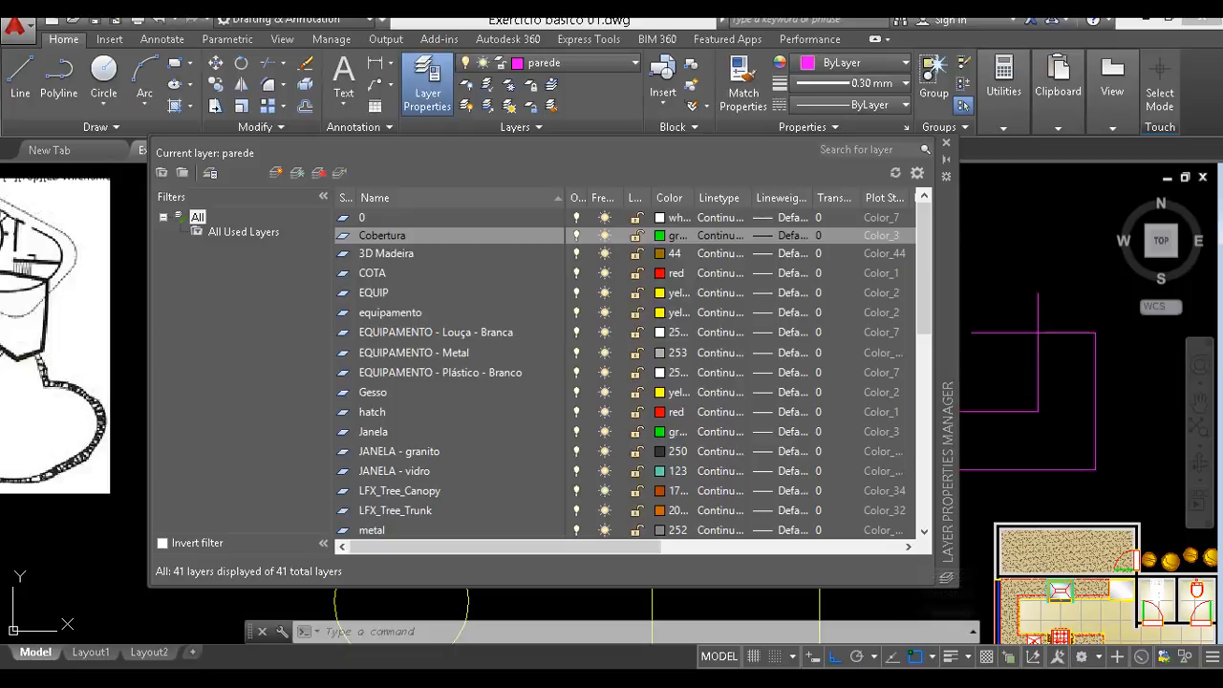
double_click(382, 235)
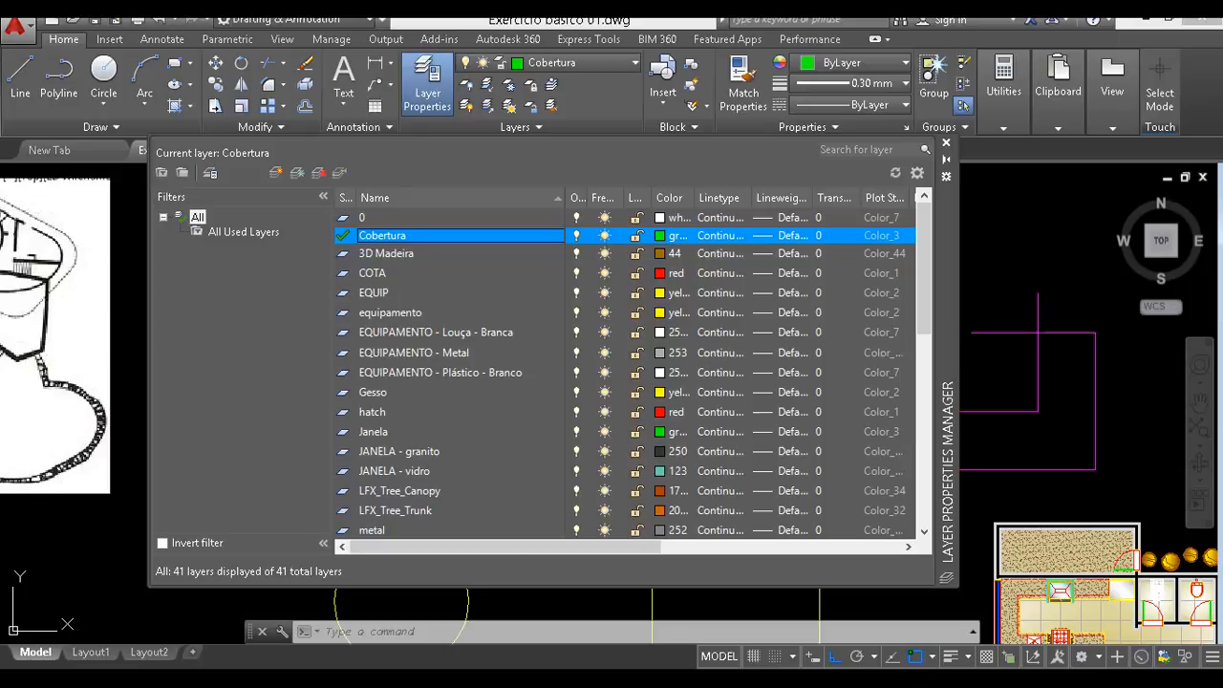
left_click(427, 81)
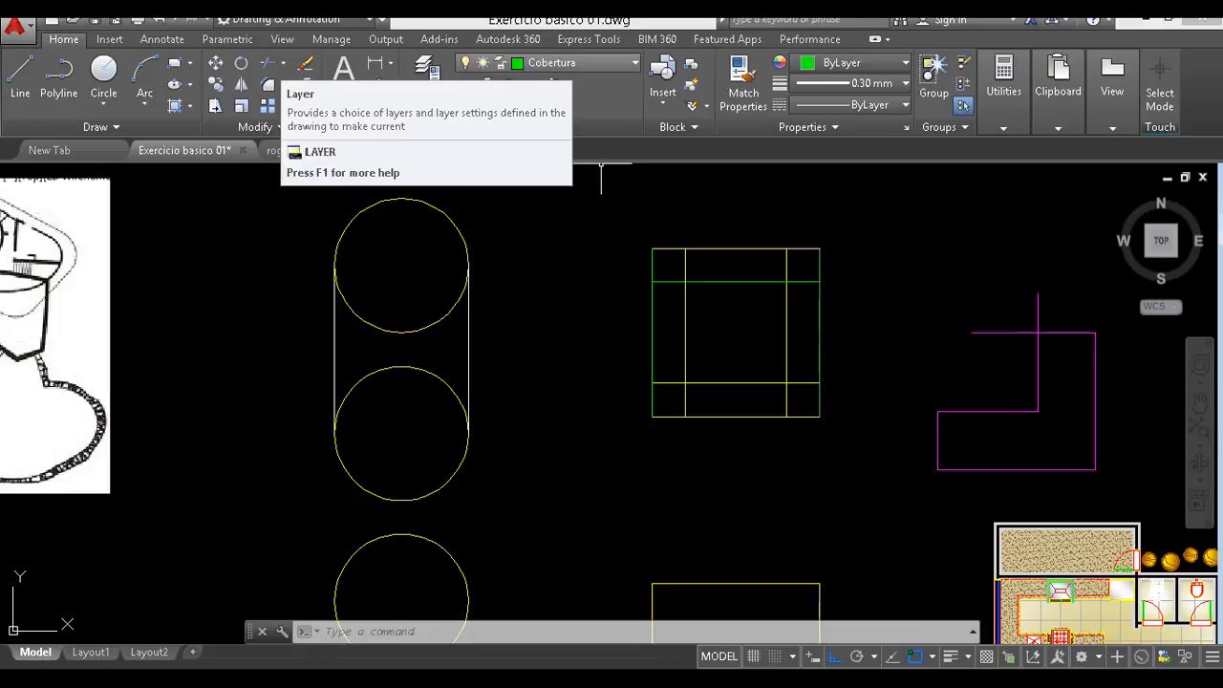
left_click(592, 63)
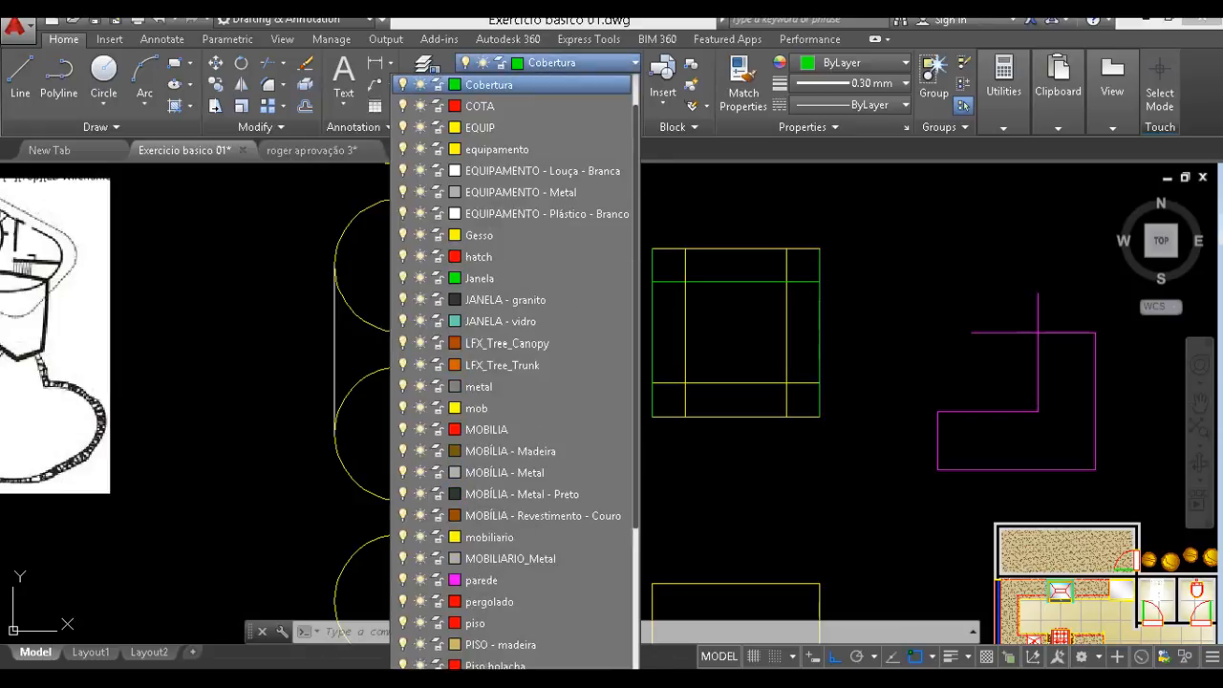
left_click(564, 85)
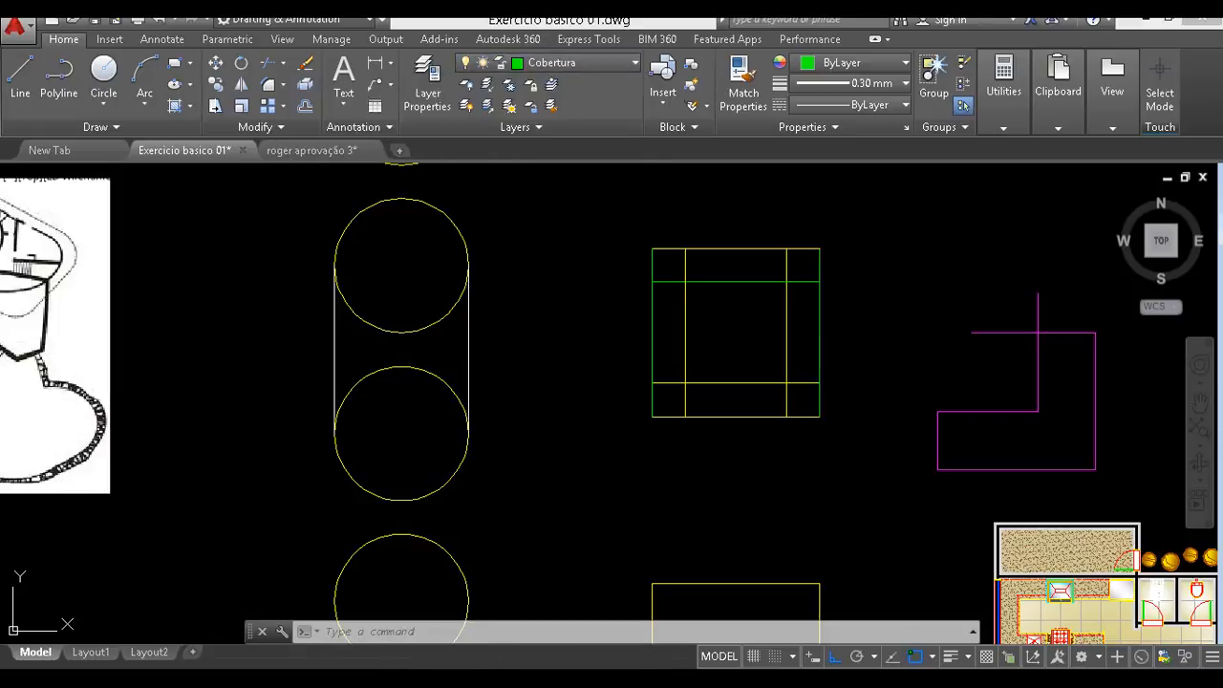
- Draw a single vertical line on the Cobertura layer between the column of circles and the subdivided square
left_click(21, 79)
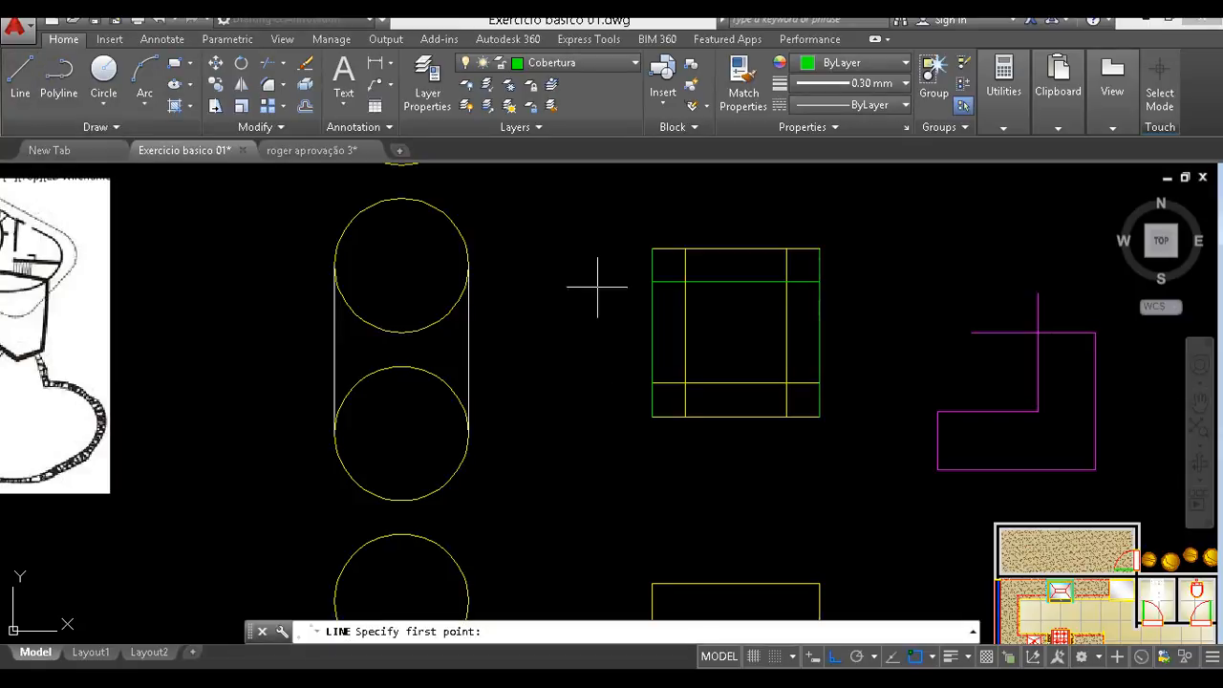
left_click(557, 230)
left_click(556, 440)
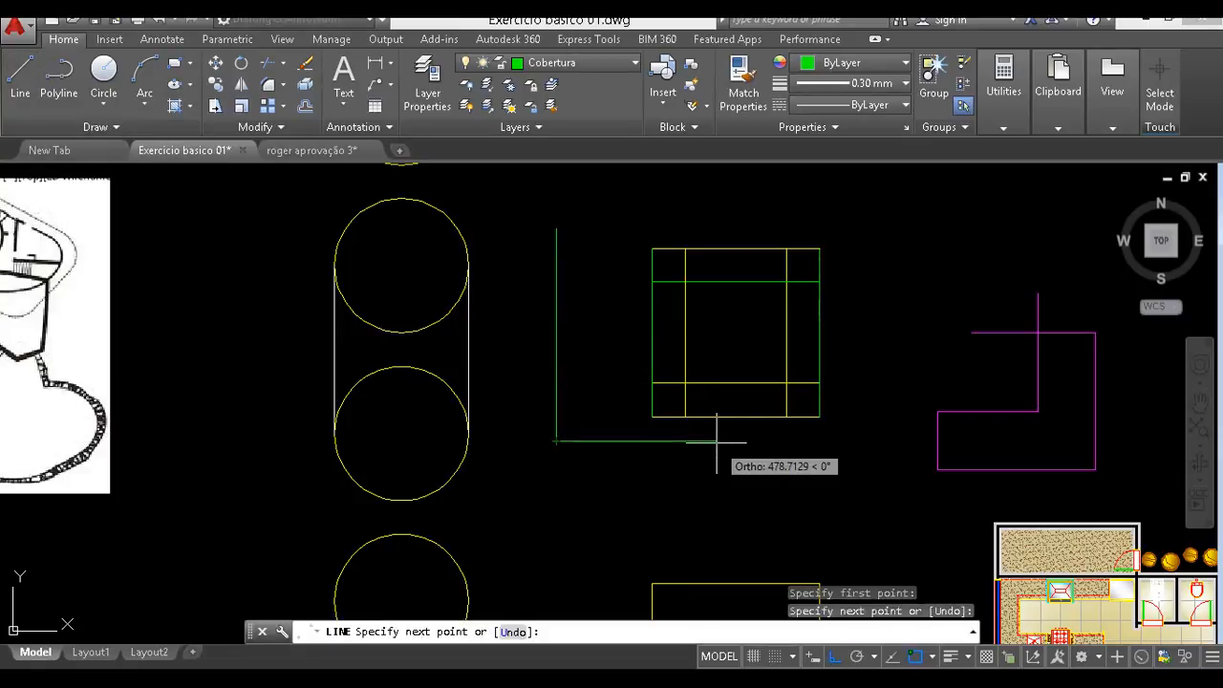
key("Escape")
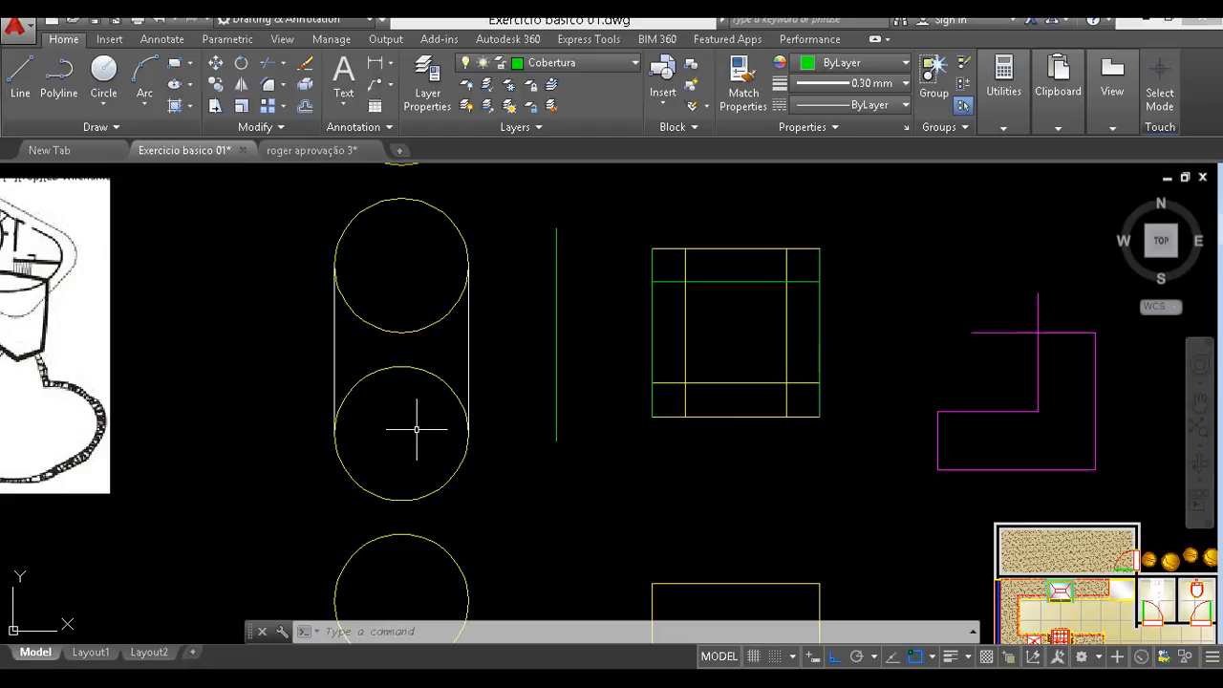
- Override the color of the new vertical line with Red, keeping it on the Cobertura layer, and clear the selection
left_click(603, 267)
left_click(526, 354)
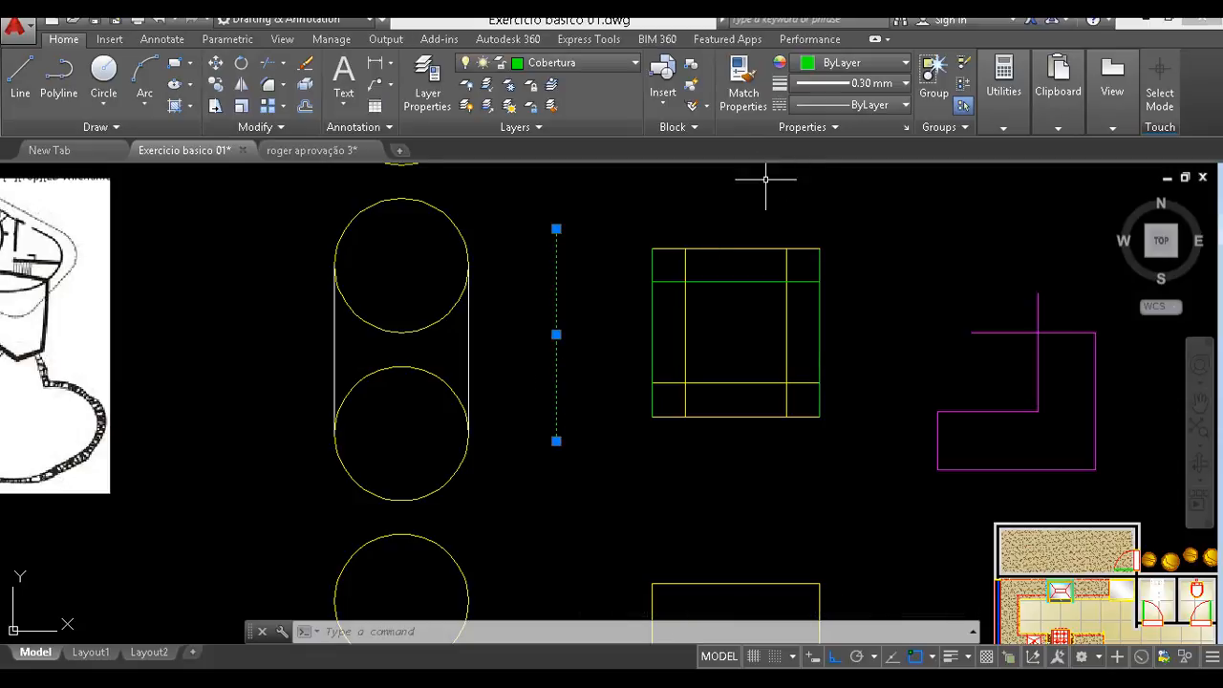
left_click(851, 62)
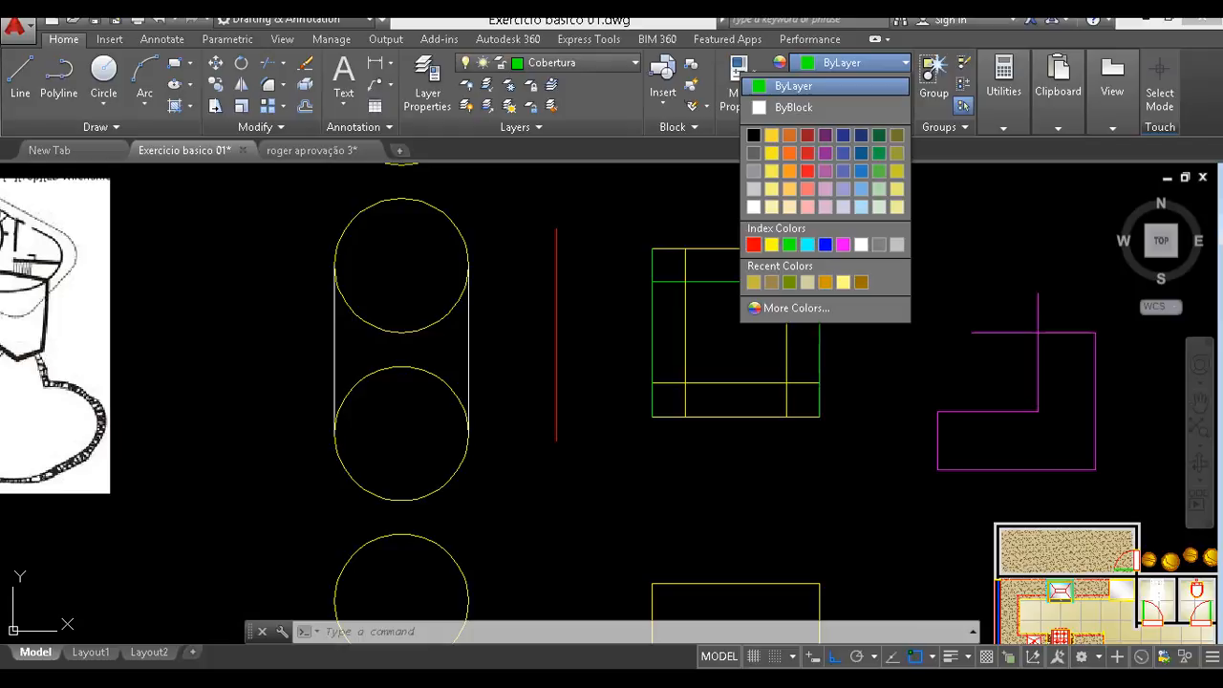
left_click(753, 245)
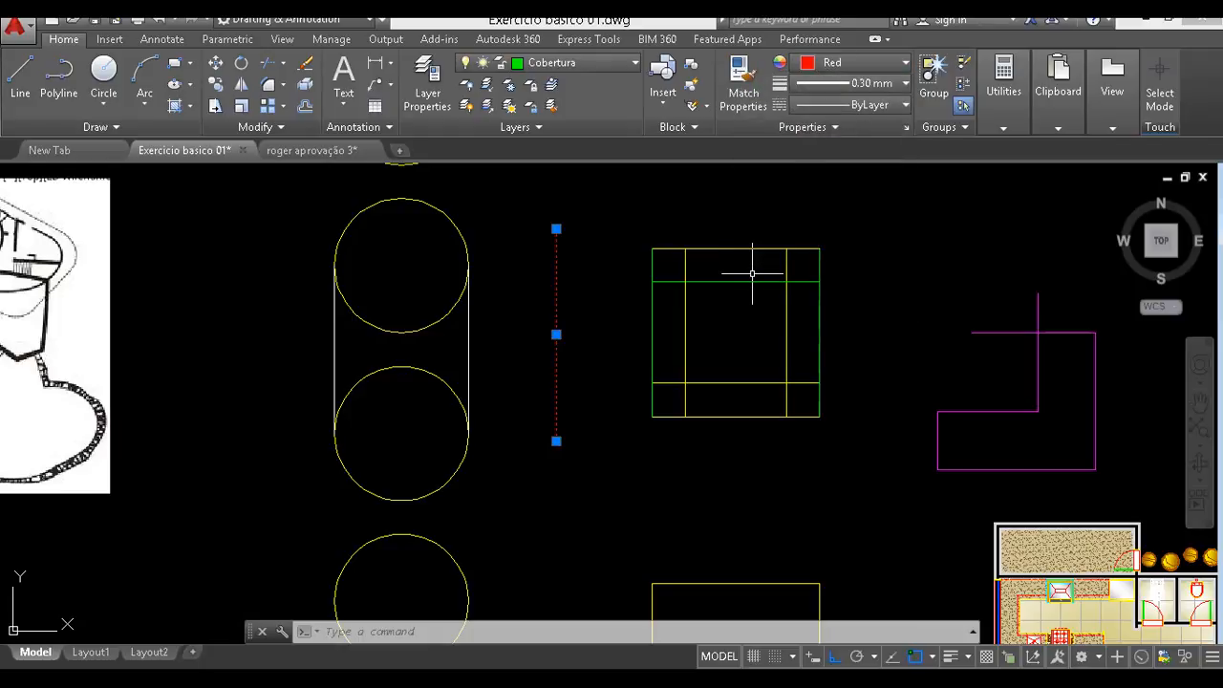
key("Escape")
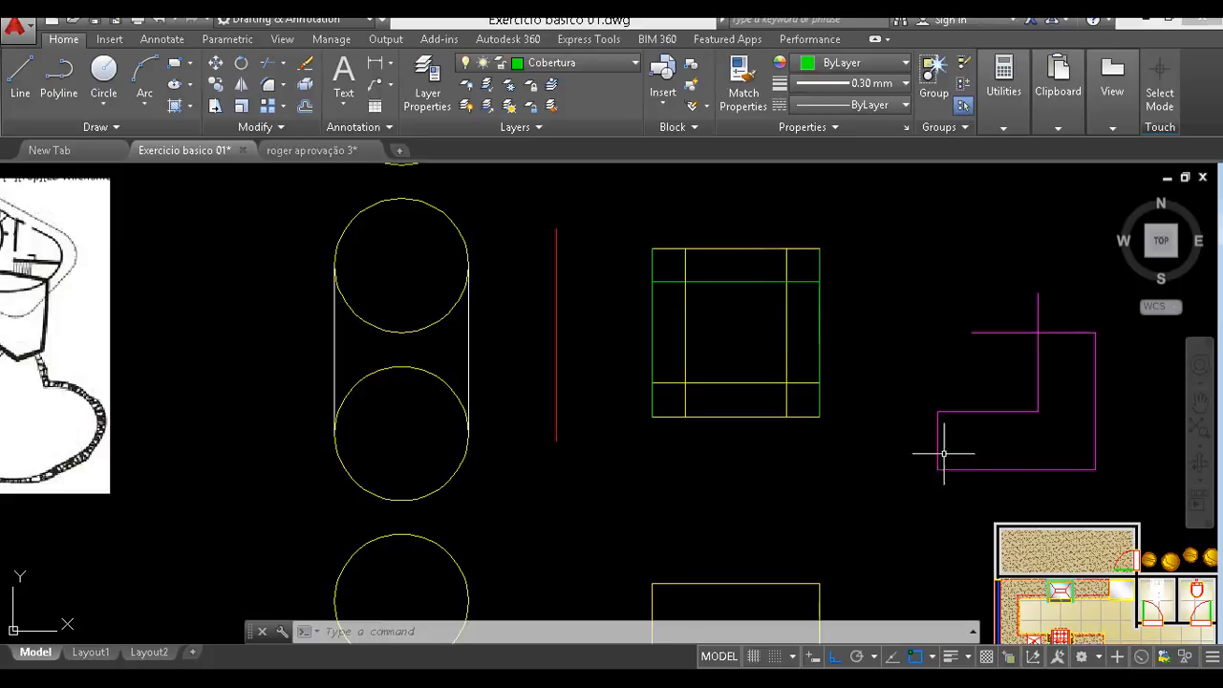
- Check which layers the toilet and its bathroom's door are assigned to in the floor plan
mouse_move(984, 459)
middle_mouse_down()
mouse_move(464, 273)
mouse_move(452, 217)
middle_mouse_up()
scroll(656, 382, "up", 5)
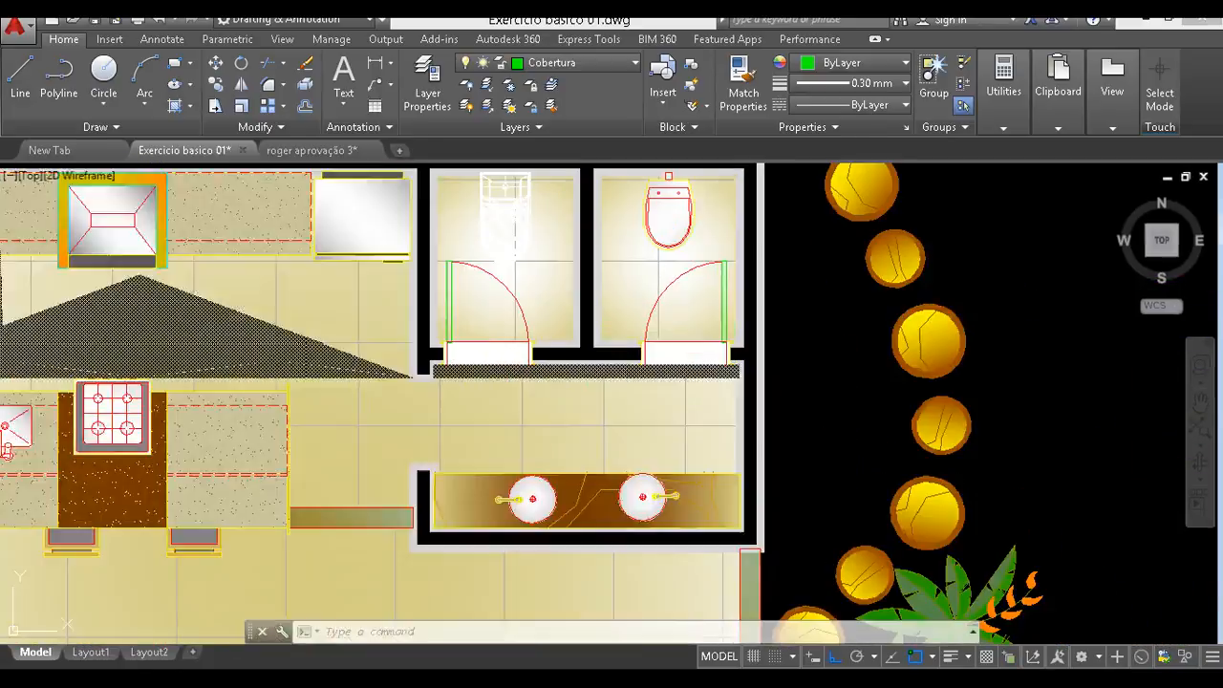
mouse_move(656, 382)
middle_mouse_down()
mouse_move(554, 423)
mouse_move(319, 453)
middle_mouse_up()
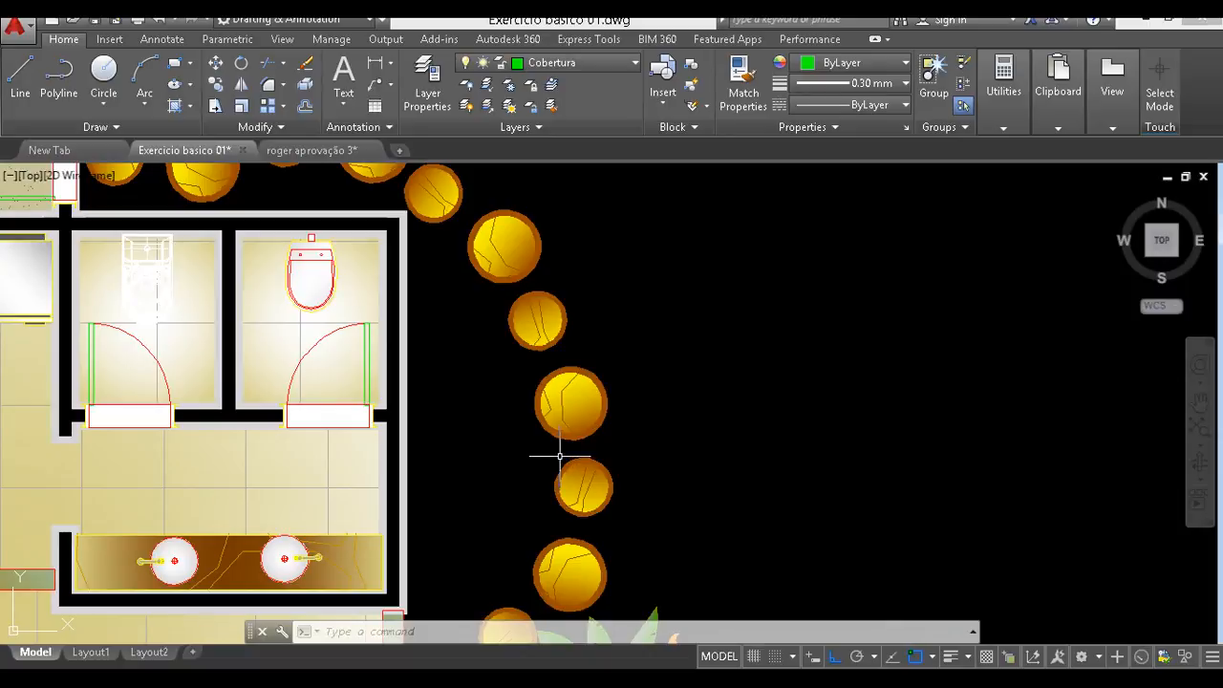
left_click(311, 258)
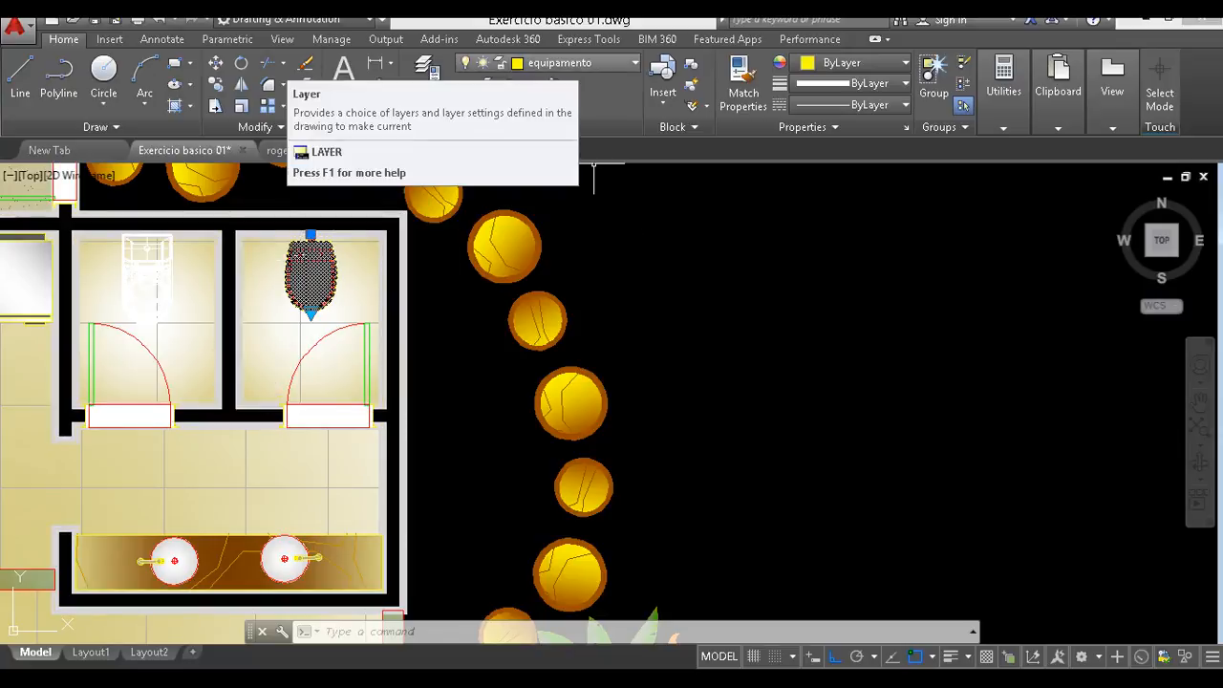
key("Escape")
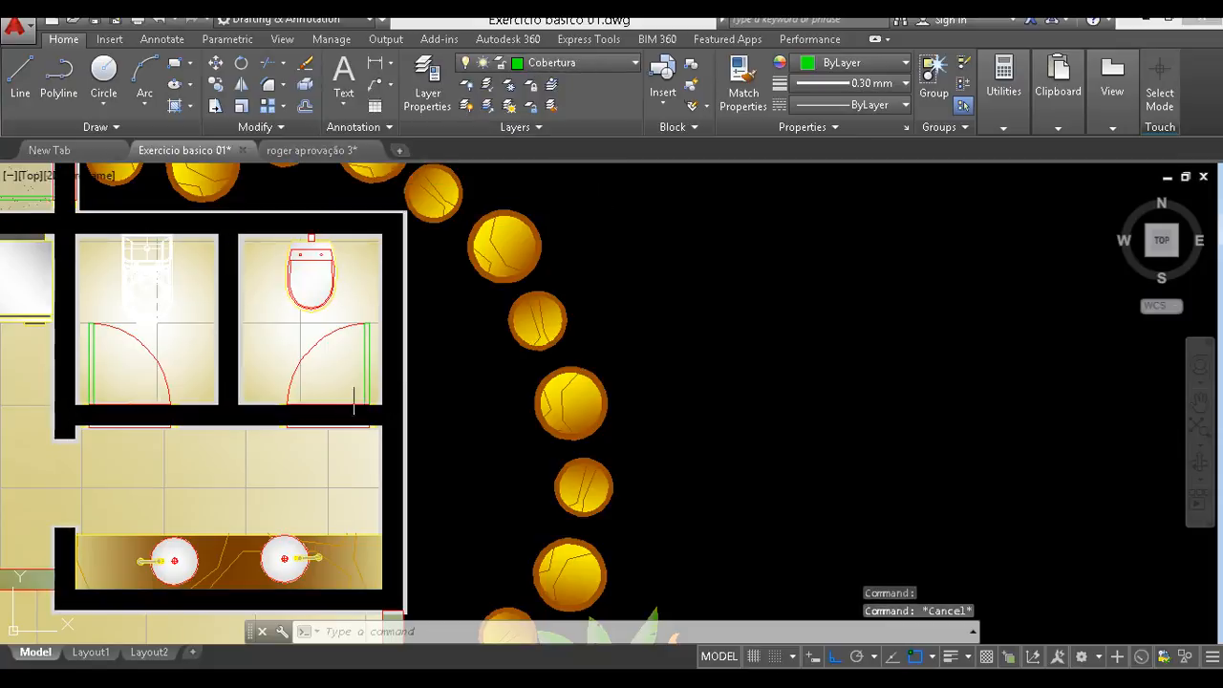
left_click(367, 356)
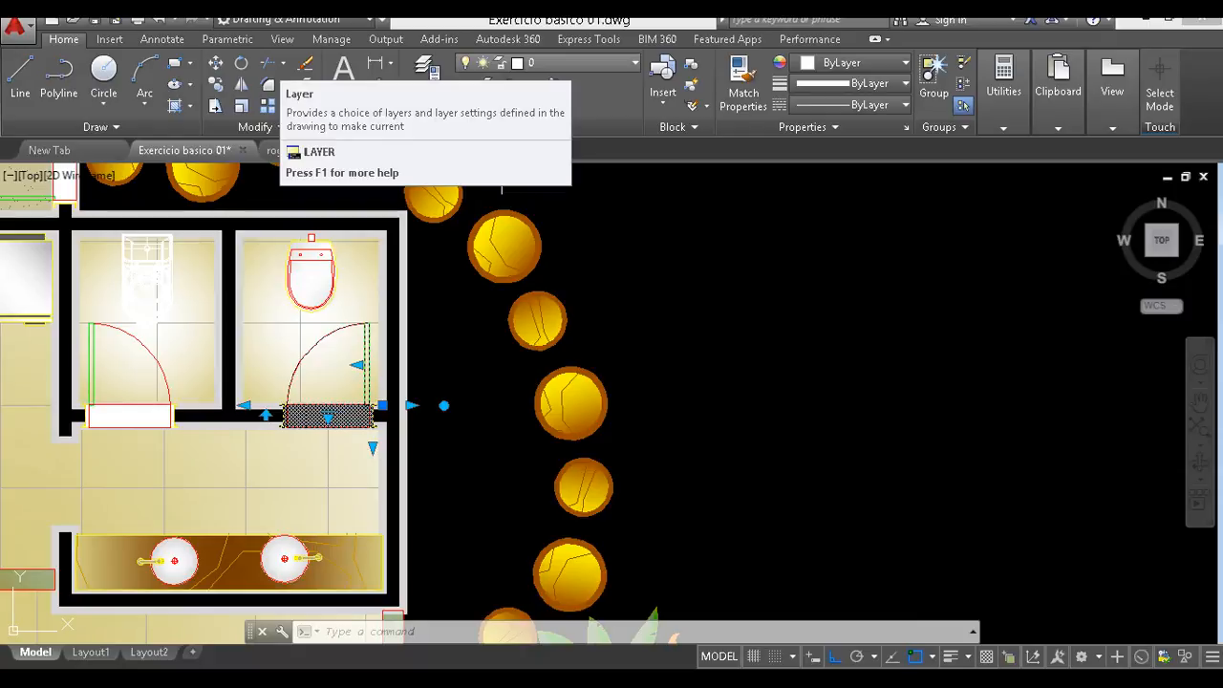
key("Escape")
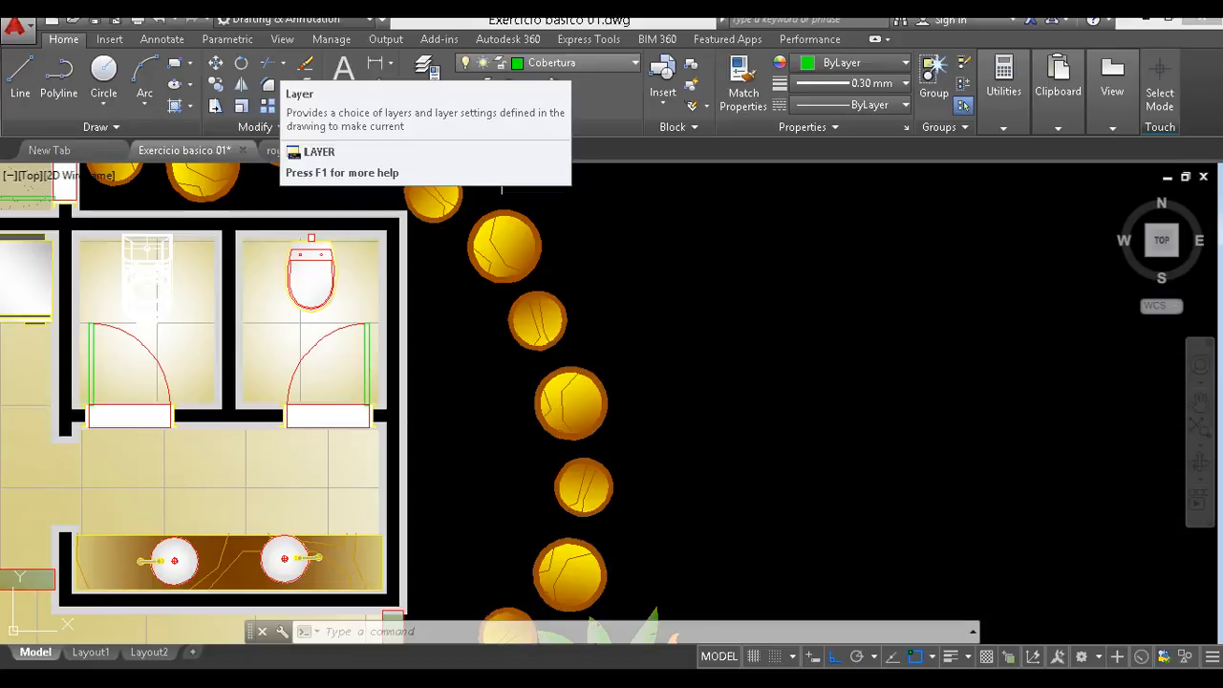
scroll(610, 432, "down", 6)
scroll(439, 462, "up", 4)
middle_click_drag(437, 464, 479, 370)
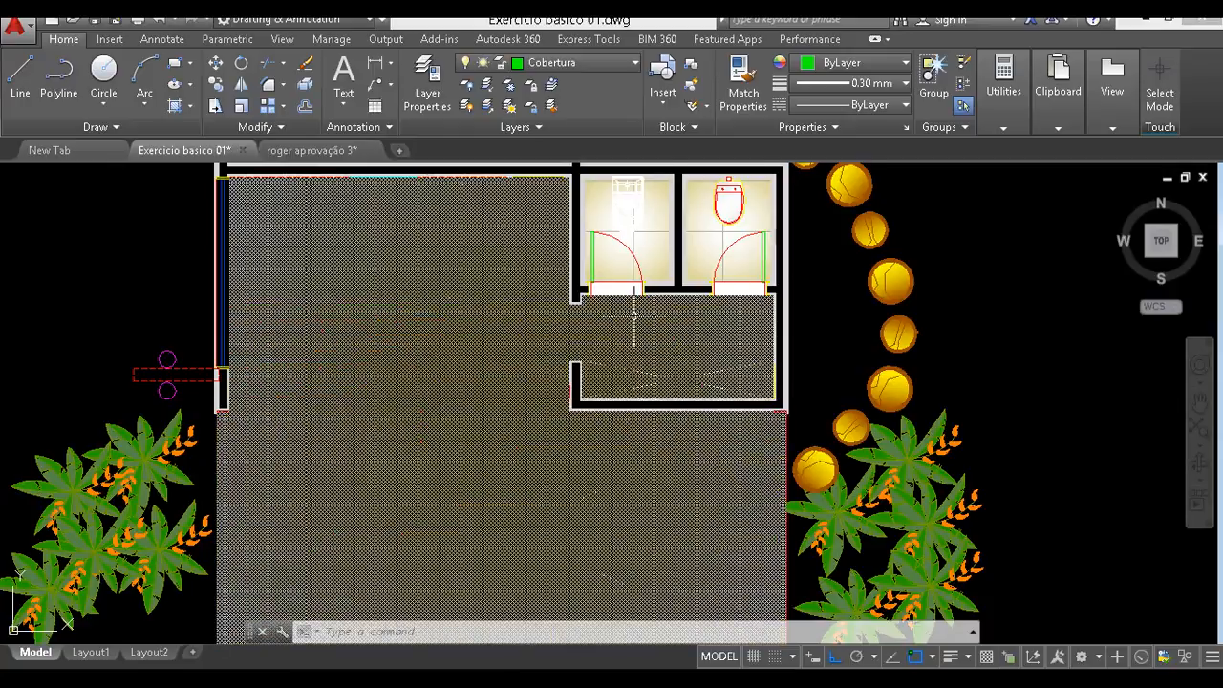
middle_click_drag(634, 315, 597, 402)
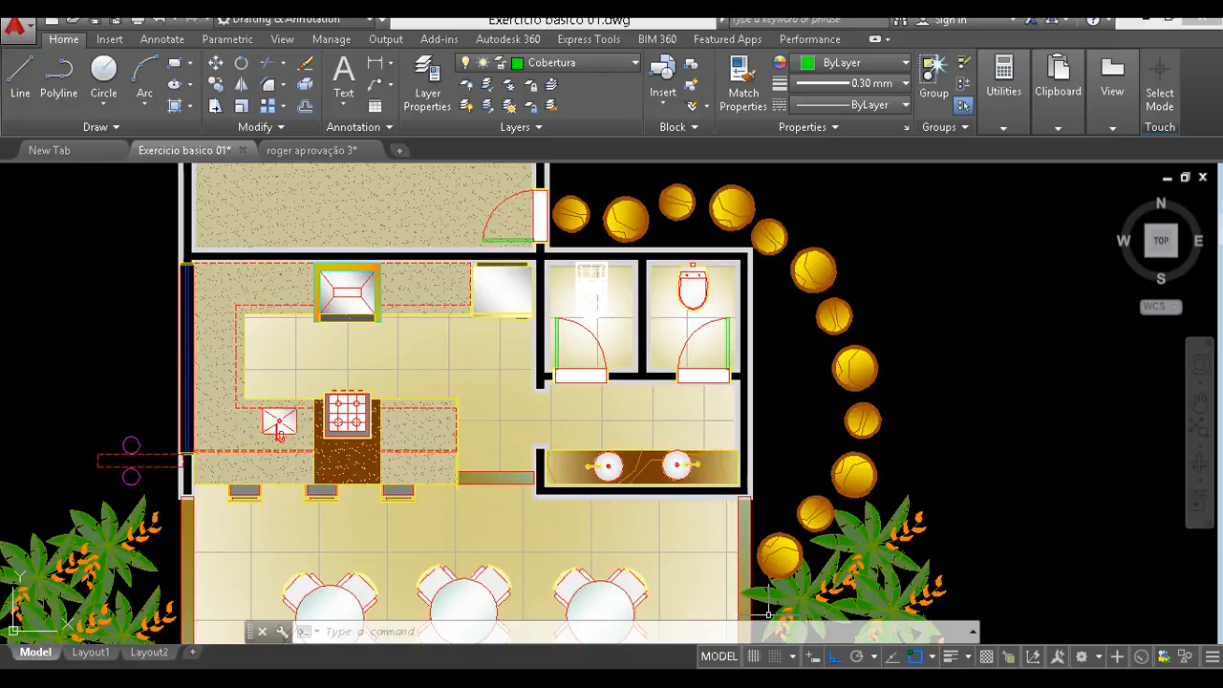
left_click(767, 679)
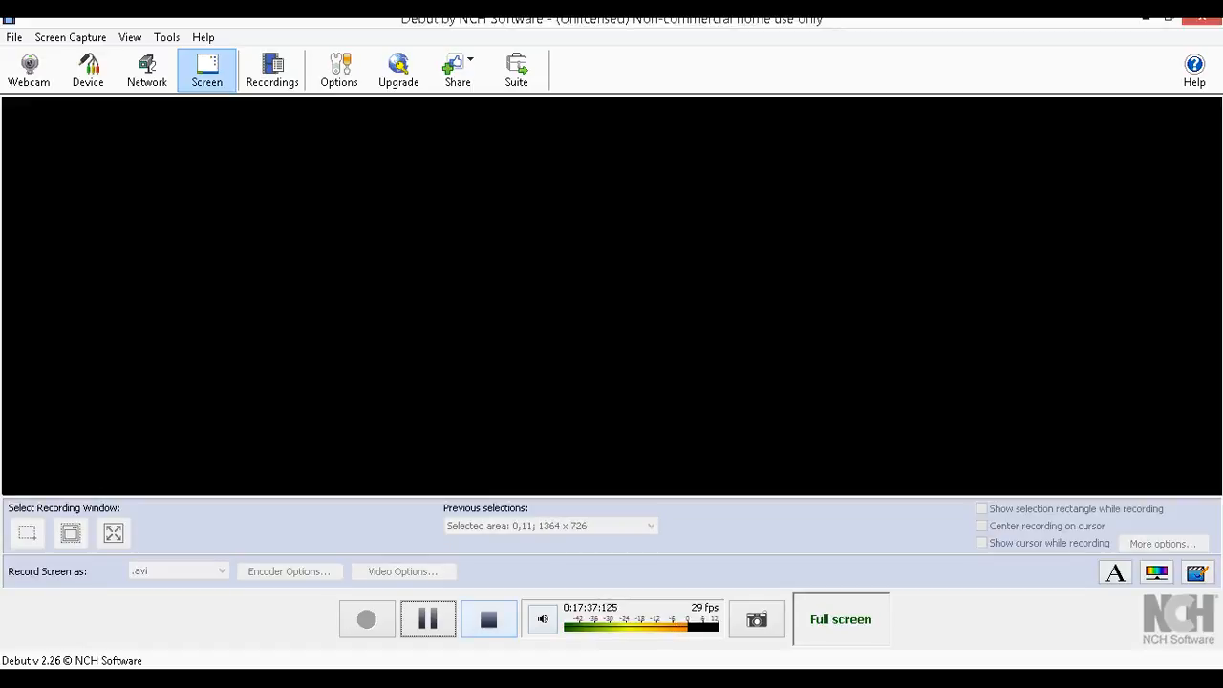